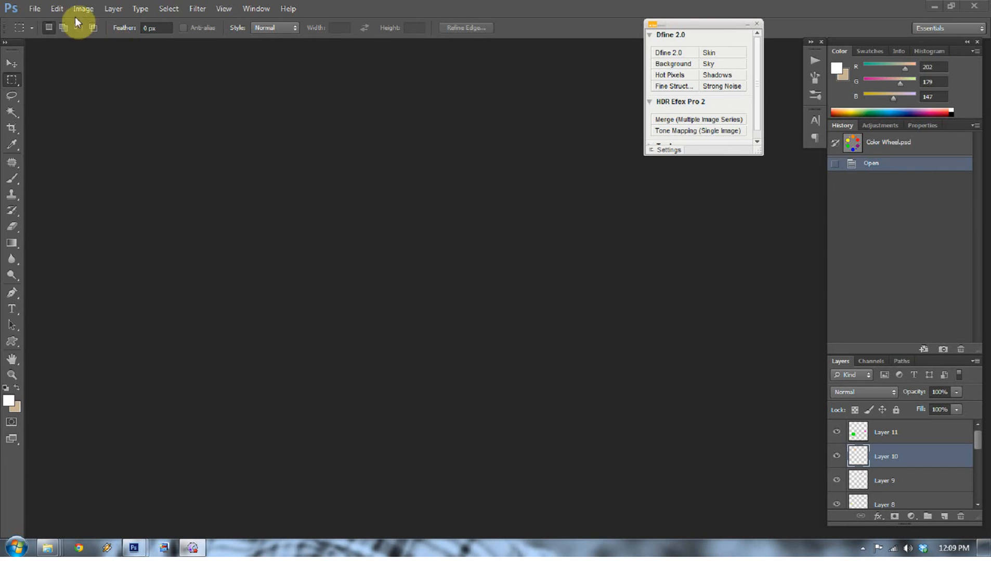
Step: Set the Camera Raw preferences to automatically open all supported TIFFs and apply them
click(57, 10)
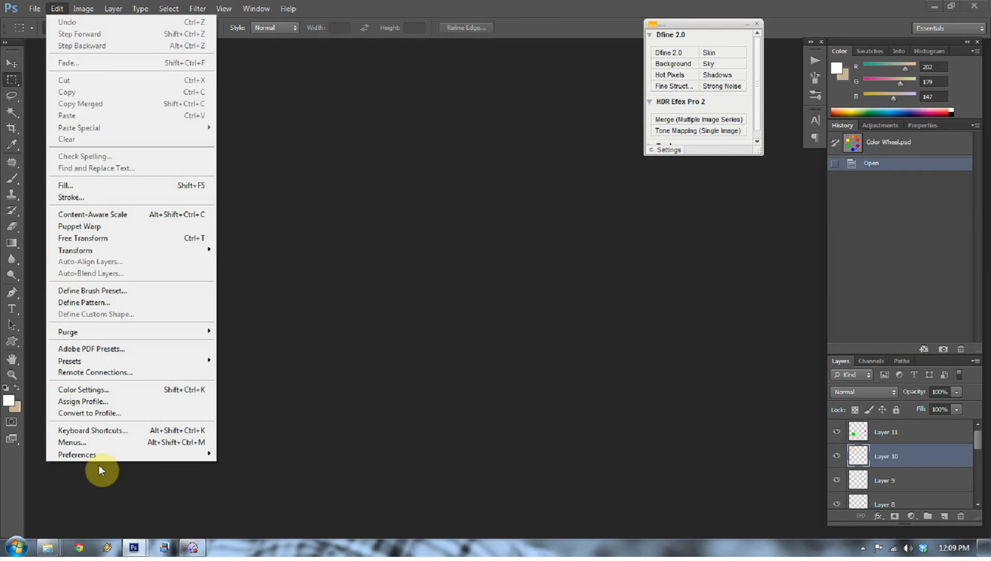
mouse_move(99, 457)
click(233, 456)
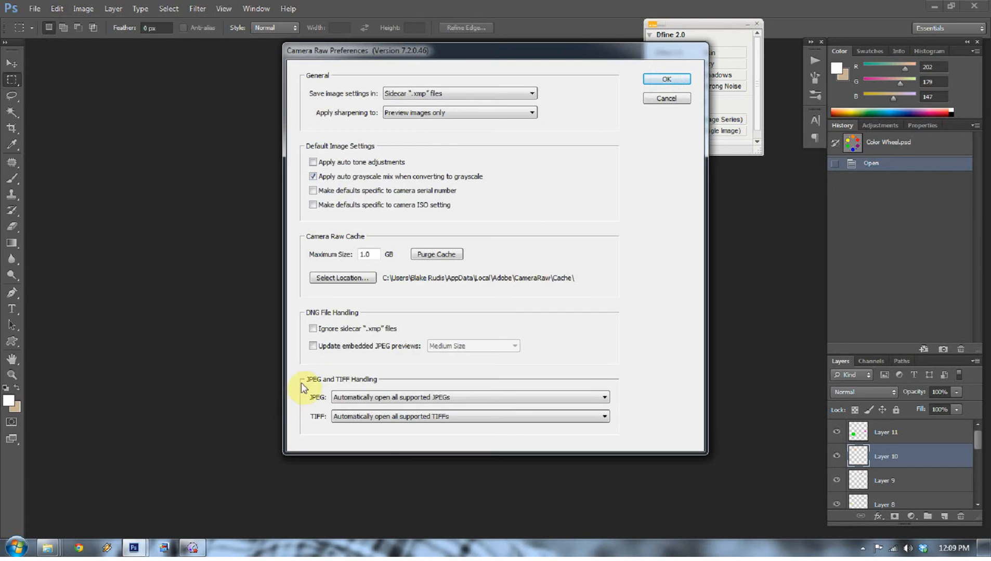
click(375, 417)
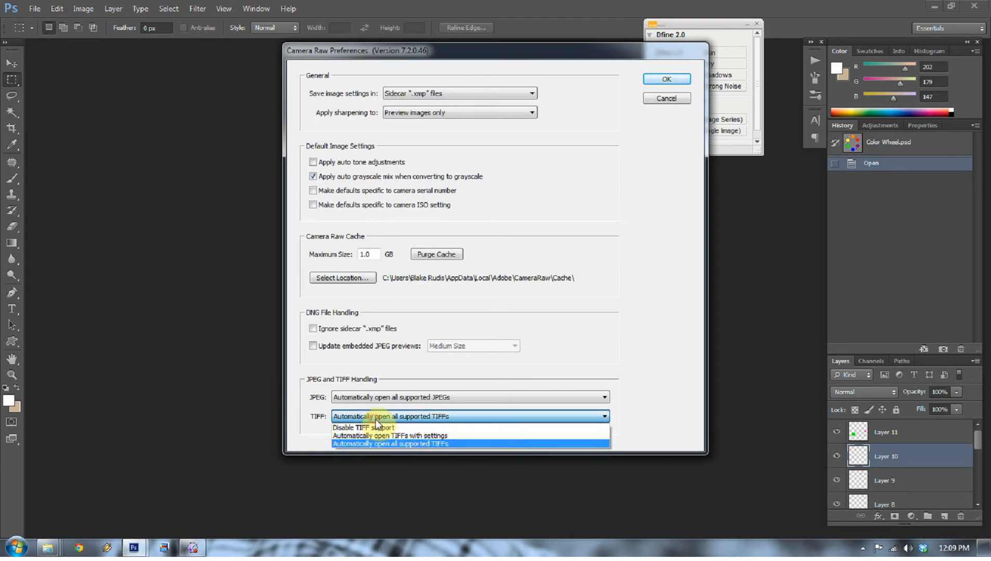
click(388, 445)
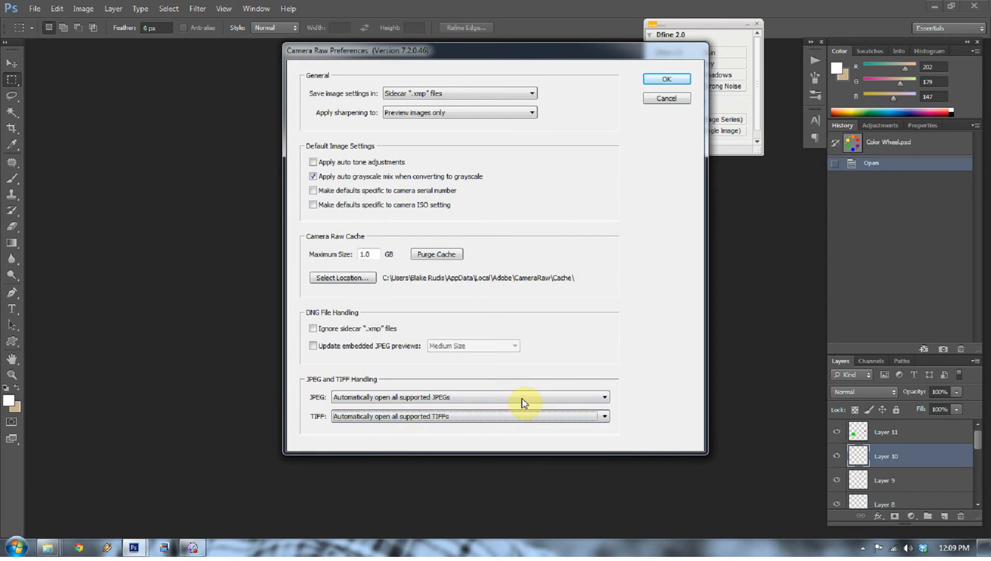
click(666, 79)
Step: Open the photo AB248643_4_5_6_7_tonemapped from the West Bottoms HDR folder in Camera Raw
click(990, 204)
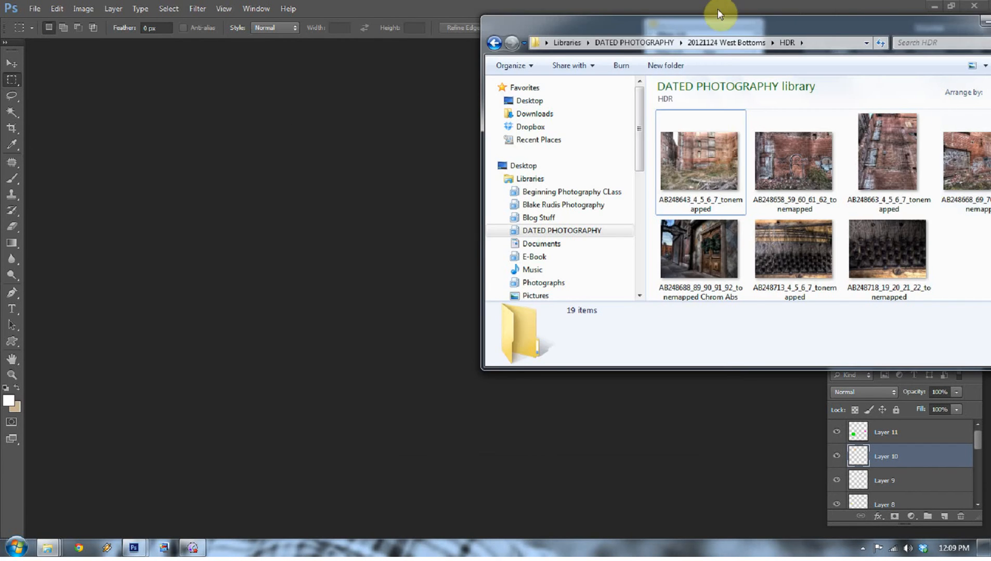
drag(703, 27, 530, 122)
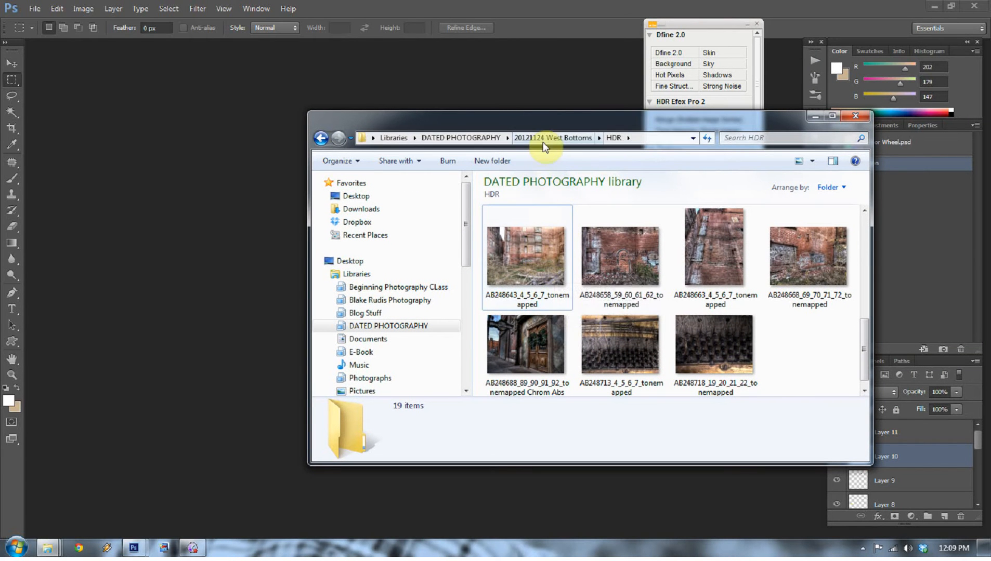
double_click(524, 245)
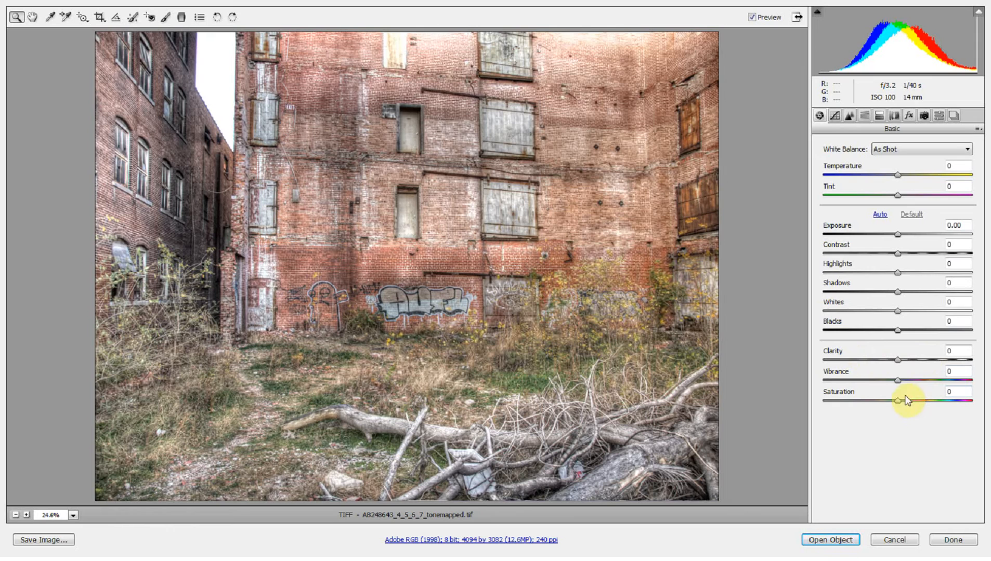
Step: Set the photo's Vibrance to -100 and its Saturation to +100
click(896, 380)
drag(895, 380, 792, 380)
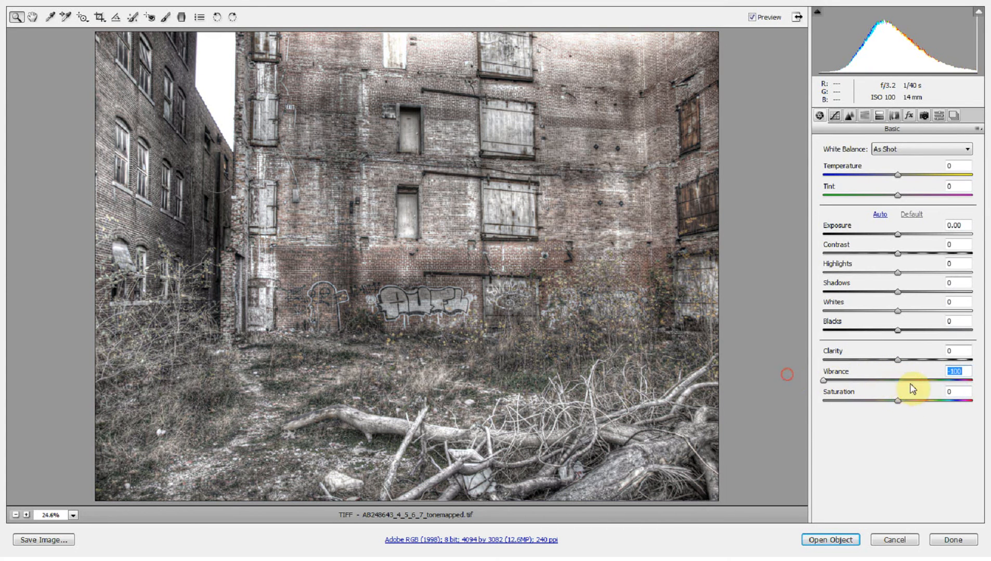
drag(898, 401, 983, 393)
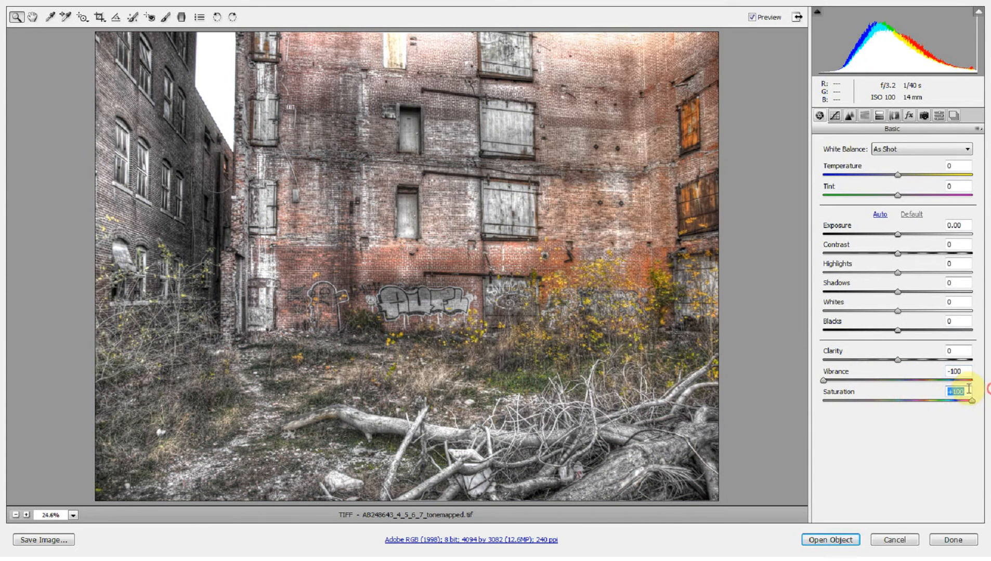
Step: Try the photo's Clarity at +100, then settle it at +40
drag(897, 360, 930, 363)
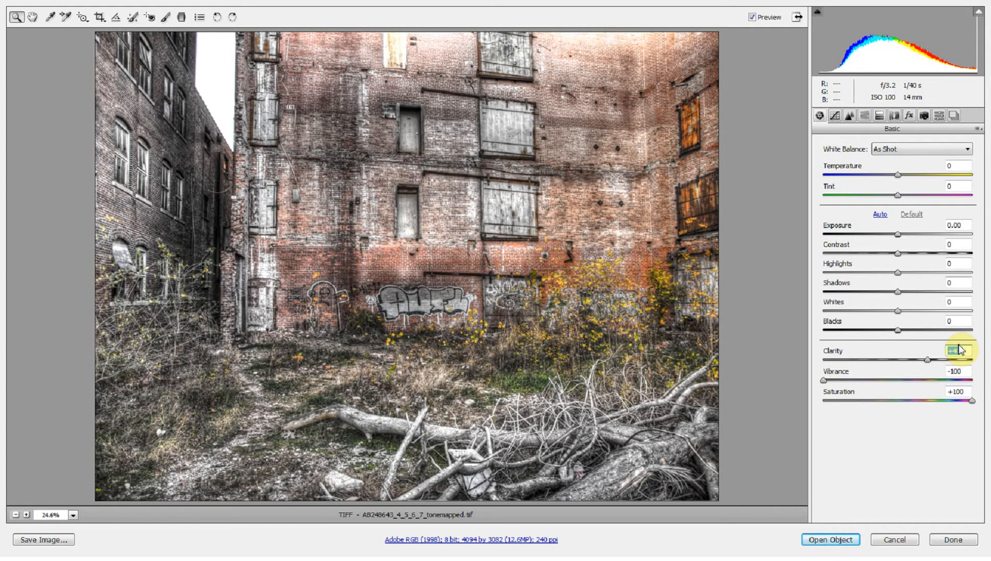
text(100)
key(Return)
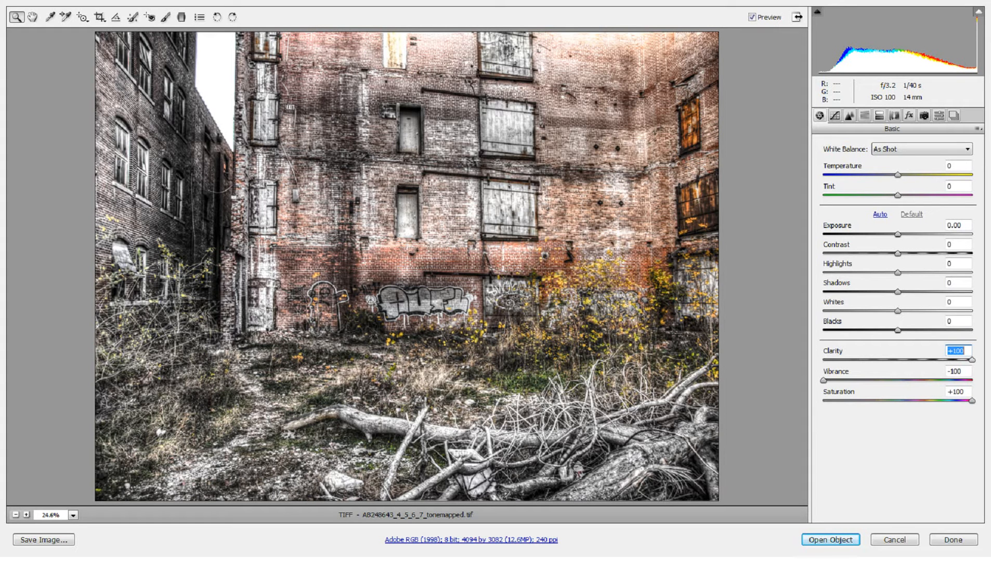
drag(972, 360, 930, 359)
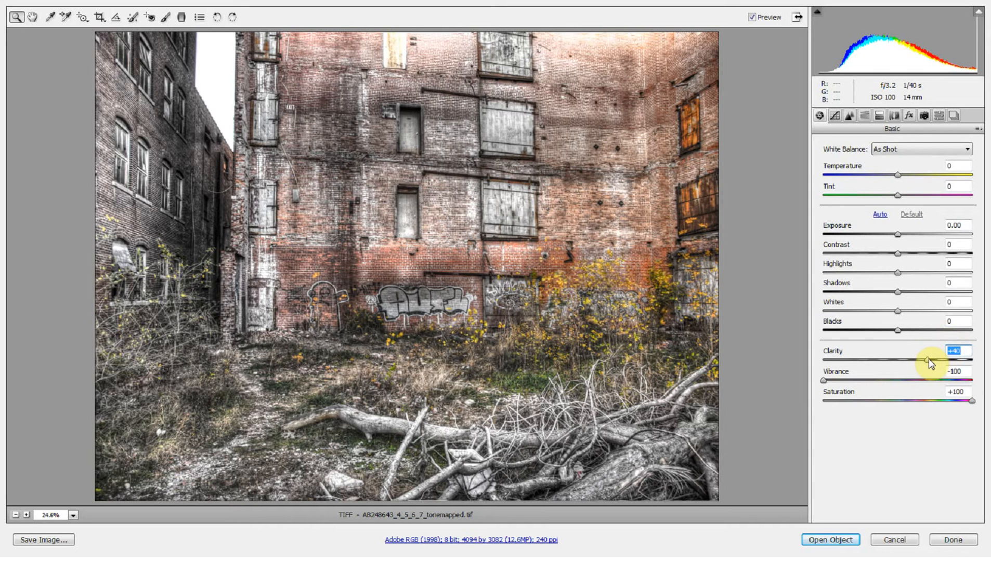
Step: Set the Split Toning highlights to Hue 65 and Saturation 55
click(883, 116)
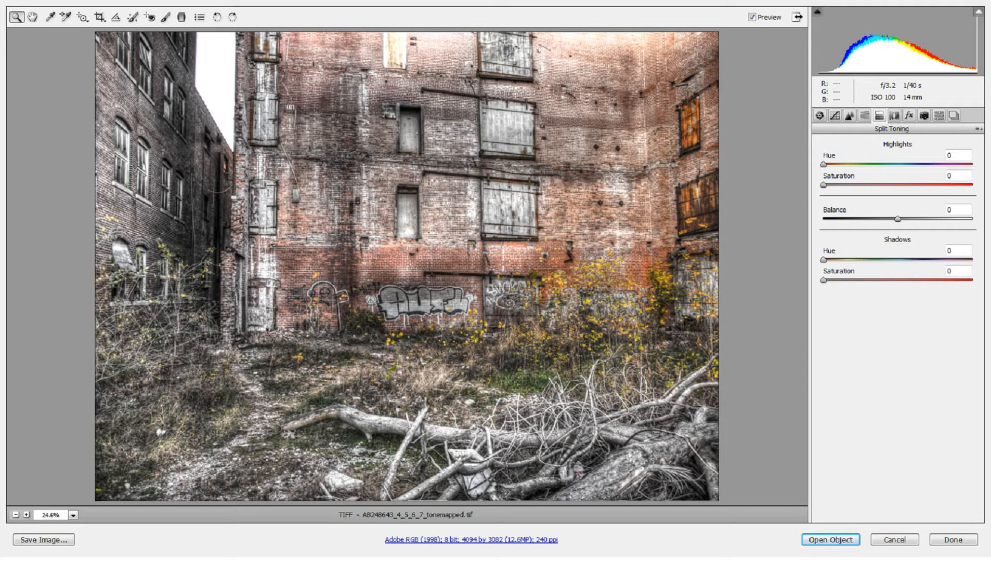
click(847, 164)
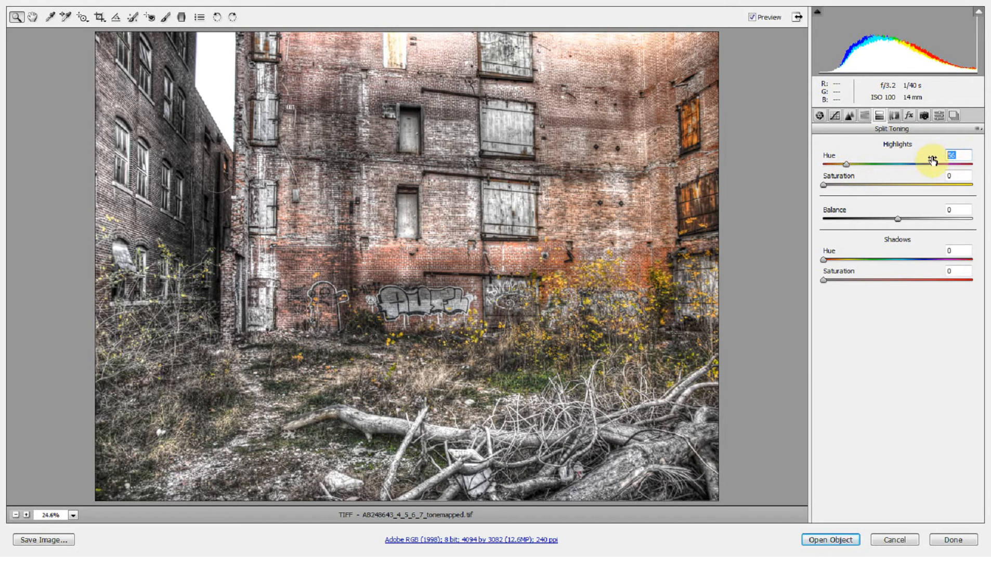
text(65)
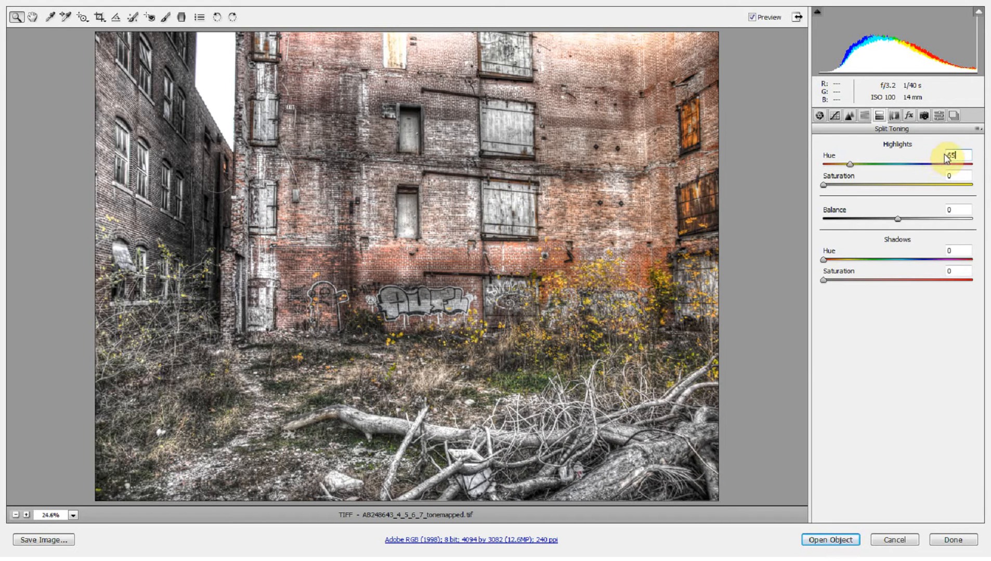
click(957, 175)
text(5)
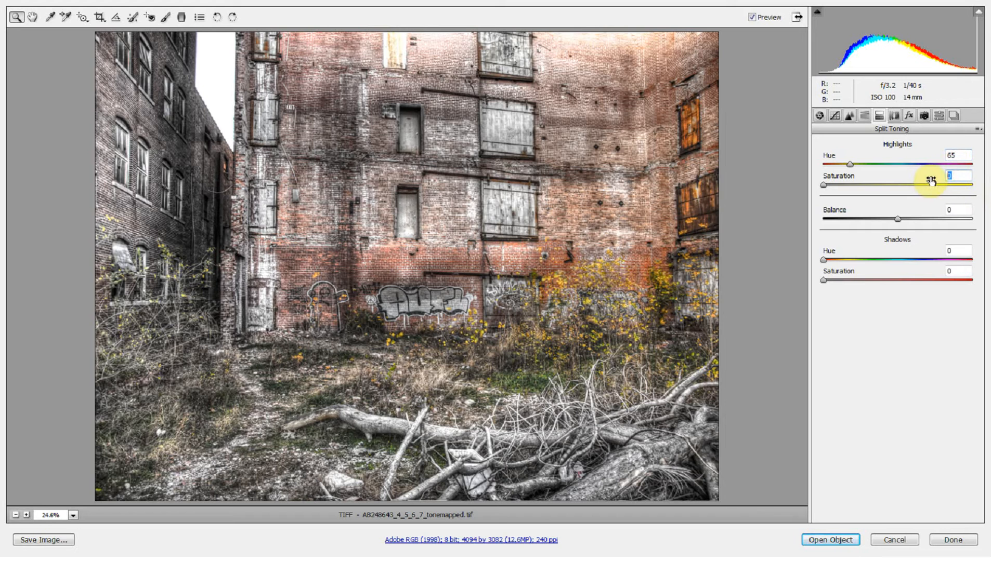
text(5)
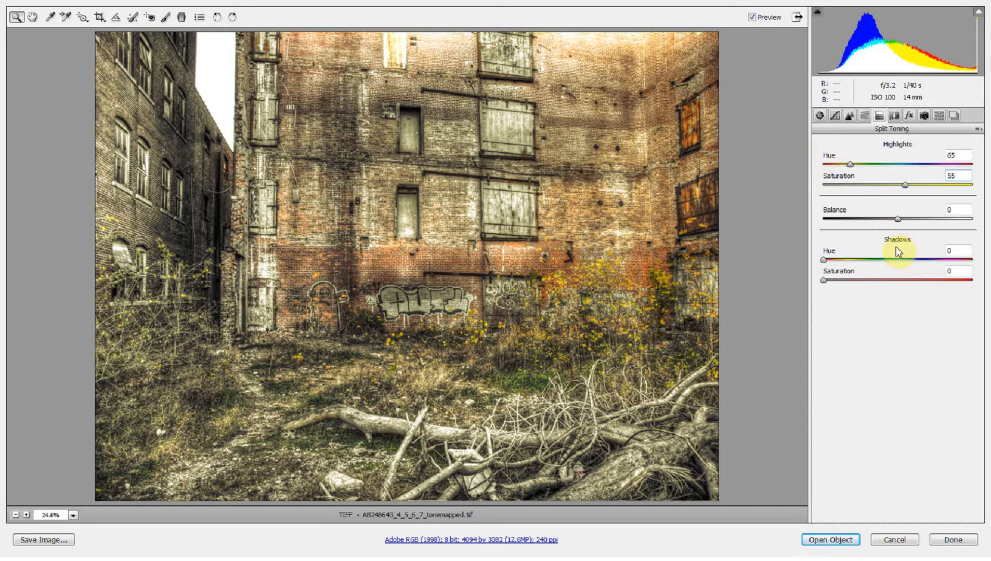
Step: Set the Split Toning shadows to Hue 295 and Saturation 30
click(954, 250)
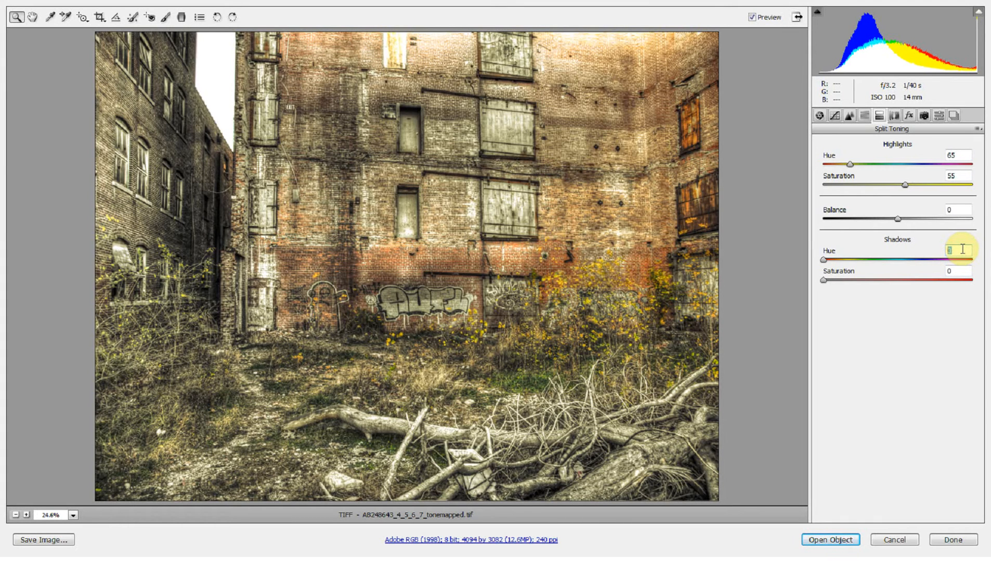
text(295)
click(959, 272)
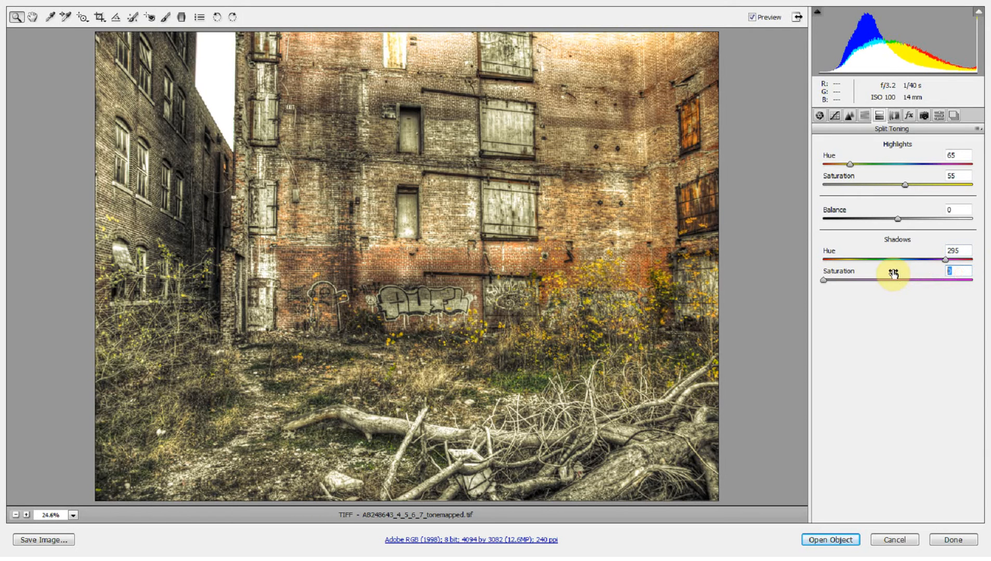
drag(892, 270, 902, 265)
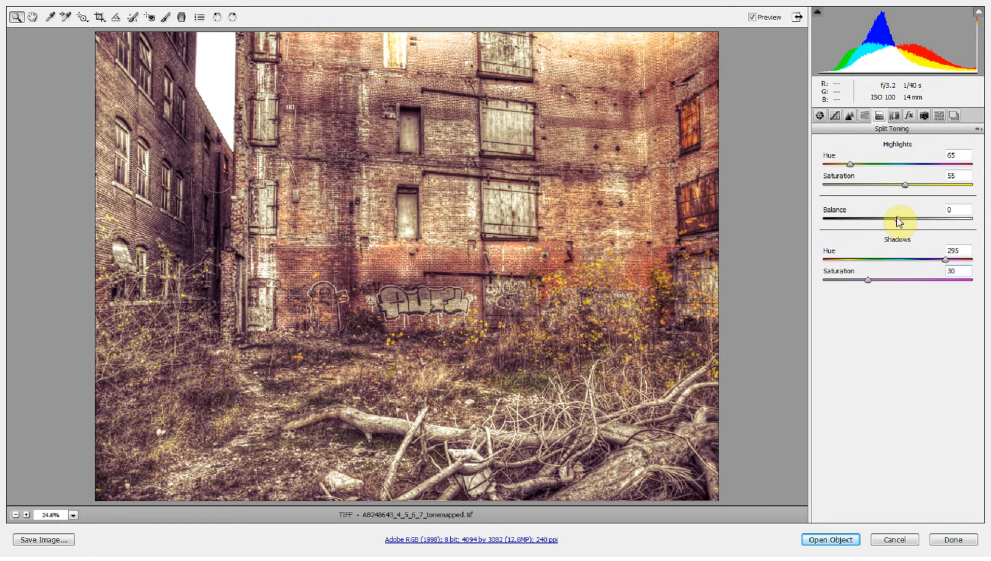
Step: Shift the Split Toning Balance toward the highlights with a value of 35
drag(898, 221, 926, 224)
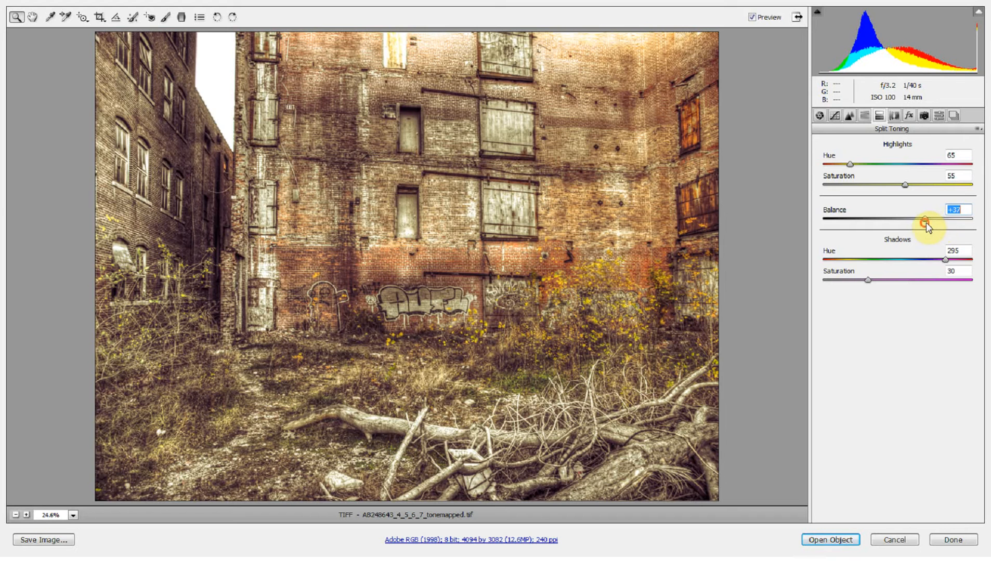
click(948, 209)
text(35)
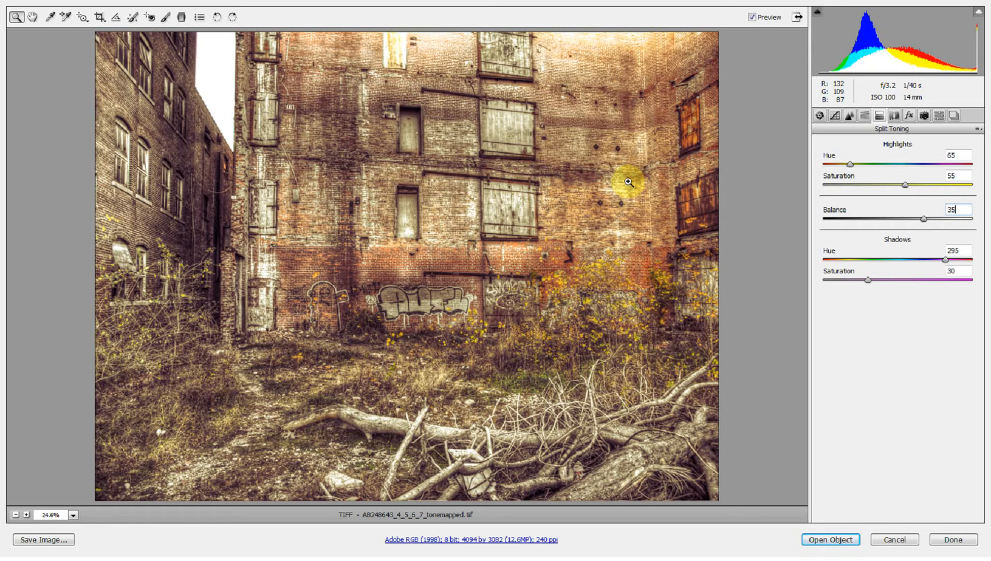
Step: Save all current settings as a new preset named Cross Process Yellow_Purple
click(940, 115)
click(958, 516)
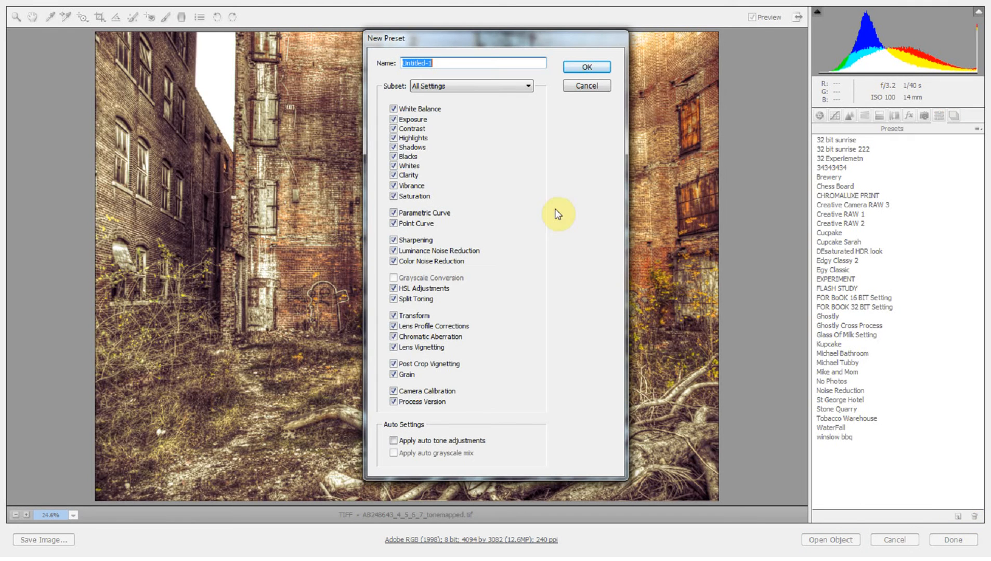
text(Cross Process)
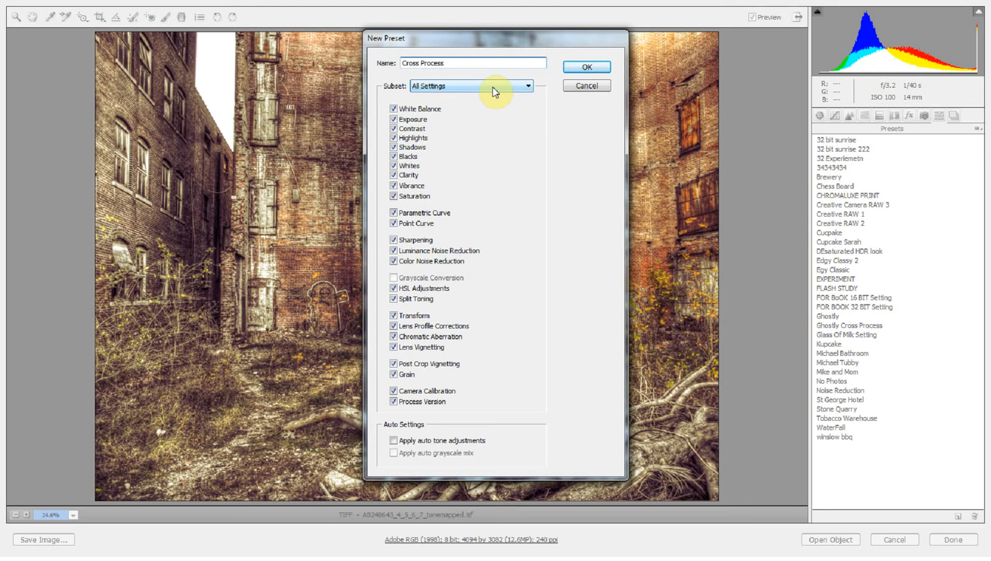
text( Yellow/Purple)
click(572, 67)
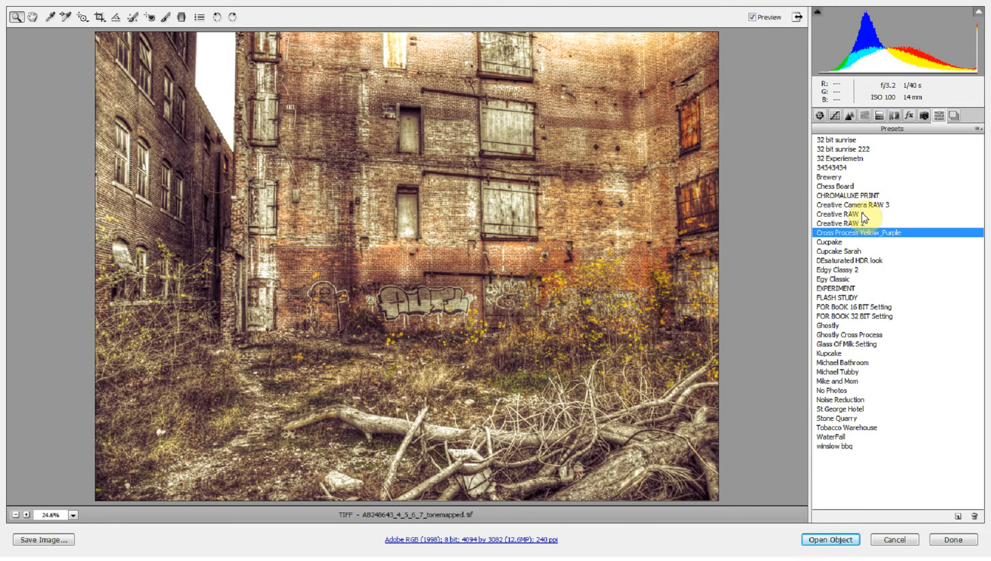
Step: Adjust the basic tones to Contrast +26, Highlights +18, Shadows -55, Whites -36 and Blacks -8
click(820, 115)
mouse_move(897, 253)
mouse_down()
mouse_move(925, 252)
mouse_move(911, 250)
mouse_up()
mouse_move(898, 271)
mouse_down()
mouse_move(930, 268)
mouse_move(911, 269)
mouse_up()
drag(898, 311, 857, 293)
mouse_move(898, 331)
mouse_down()
mouse_move(912, 331)
mouse_move(864, 325)
mouse_move(895, 315)
mouse_up()
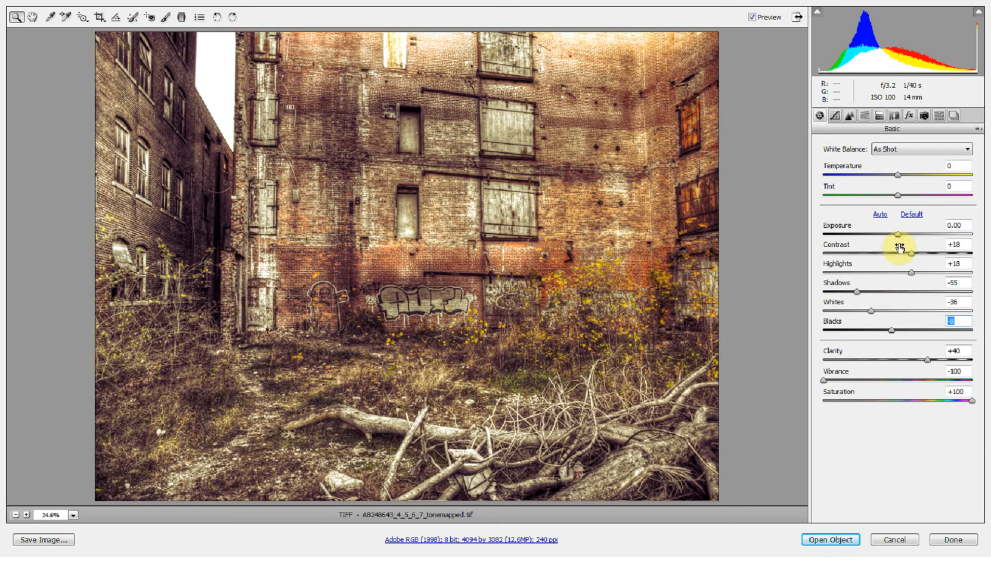
drag(911, 253, 916, 254)
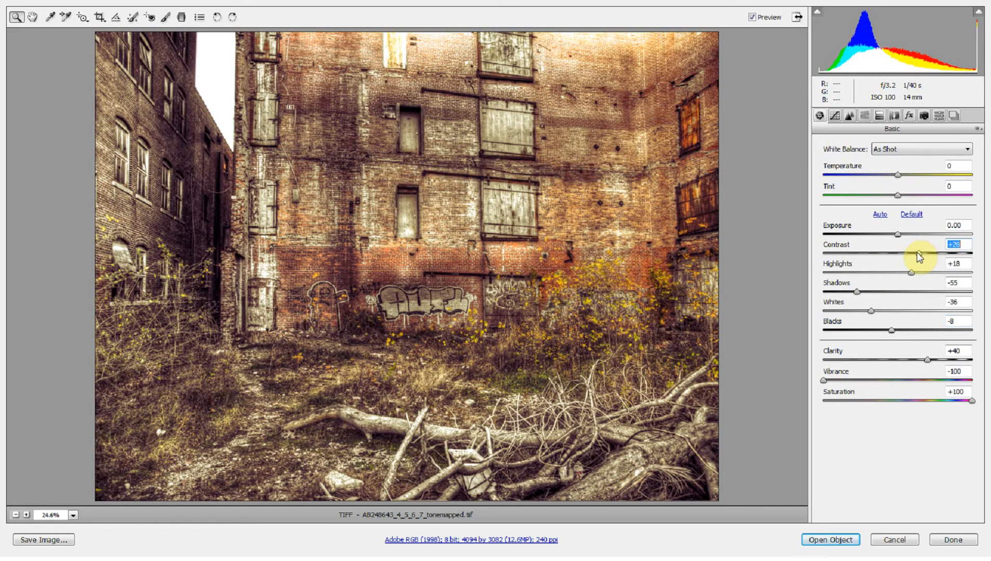
Step: Lower the Clarity to -40 and inspect the softened brick wall up close
drag(928, 359, 887, 363)
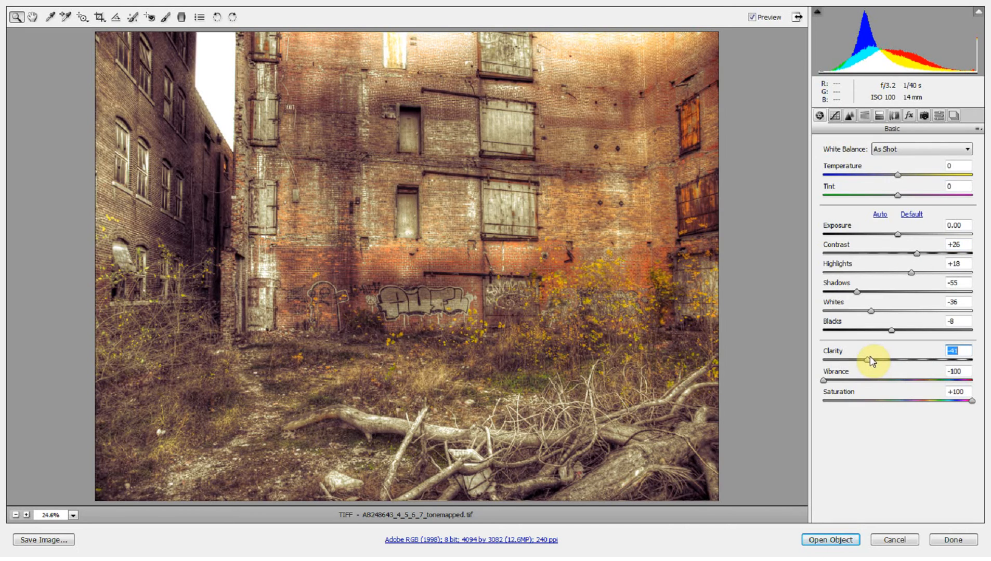
drag(870, 357, 870, 357)
drag(377, 148, 537, 325)
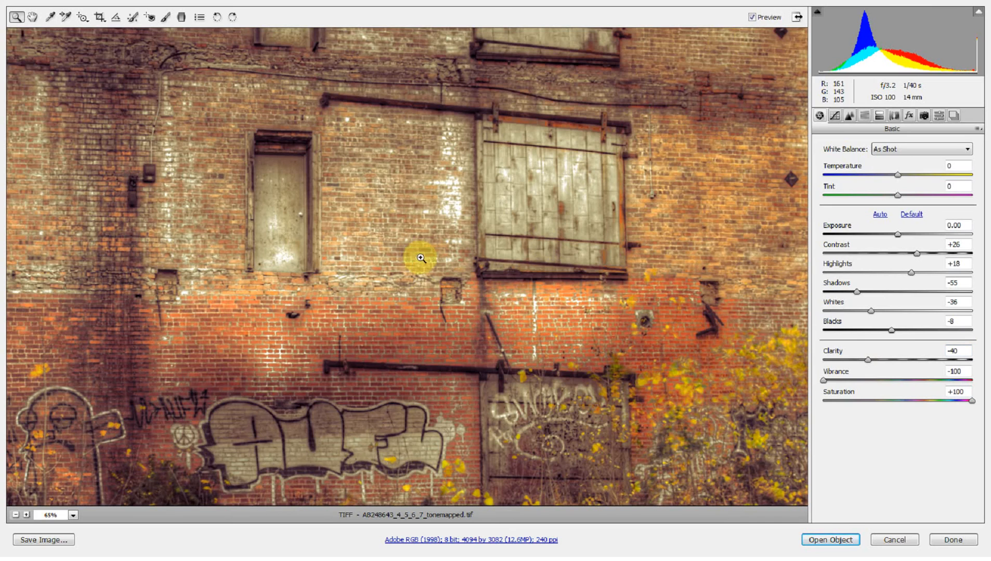
right_click(437, 258)
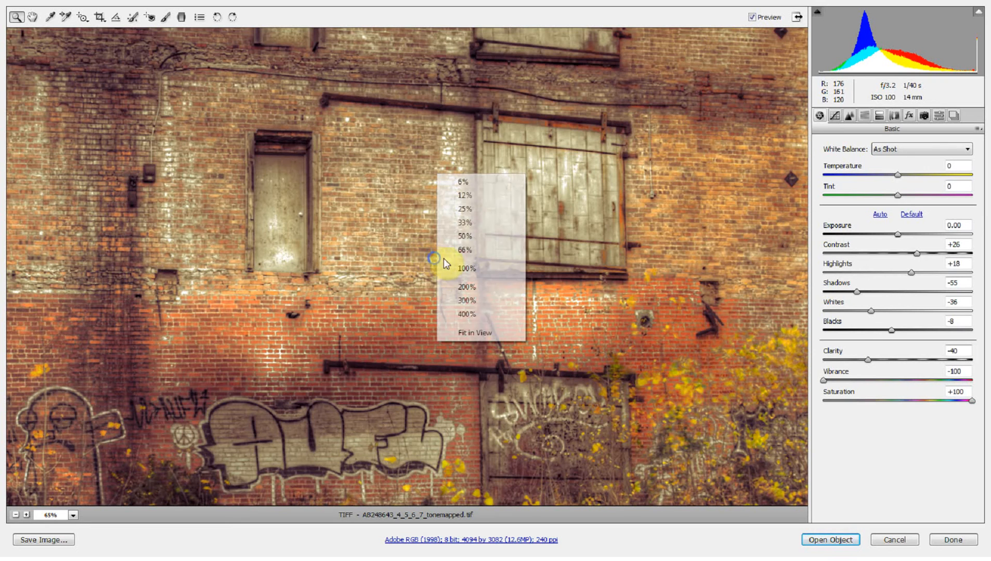
click(464, 210)
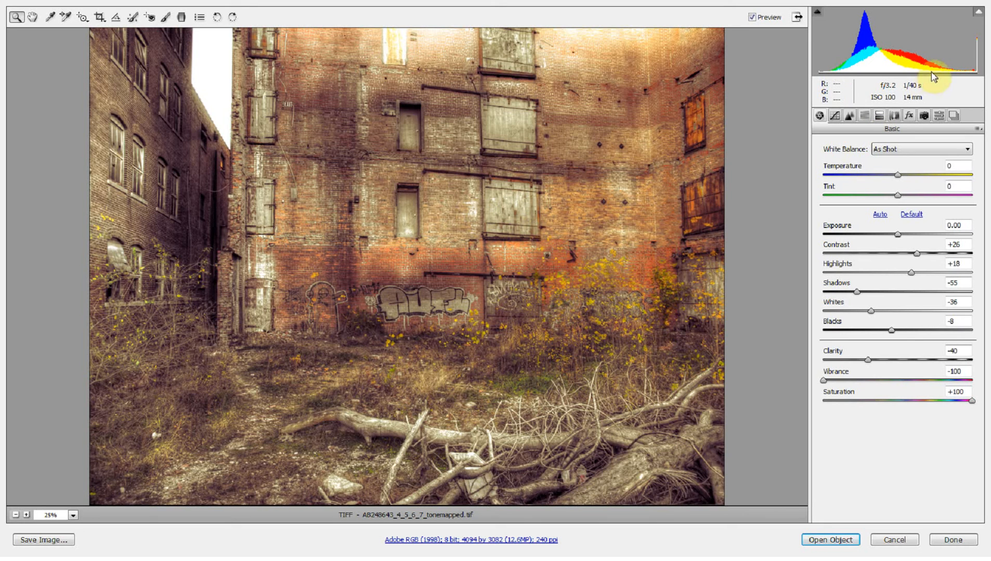
Step: Add film grain to the photo with Amount 78, Size 50 and Roughness 77
click(910, 116)
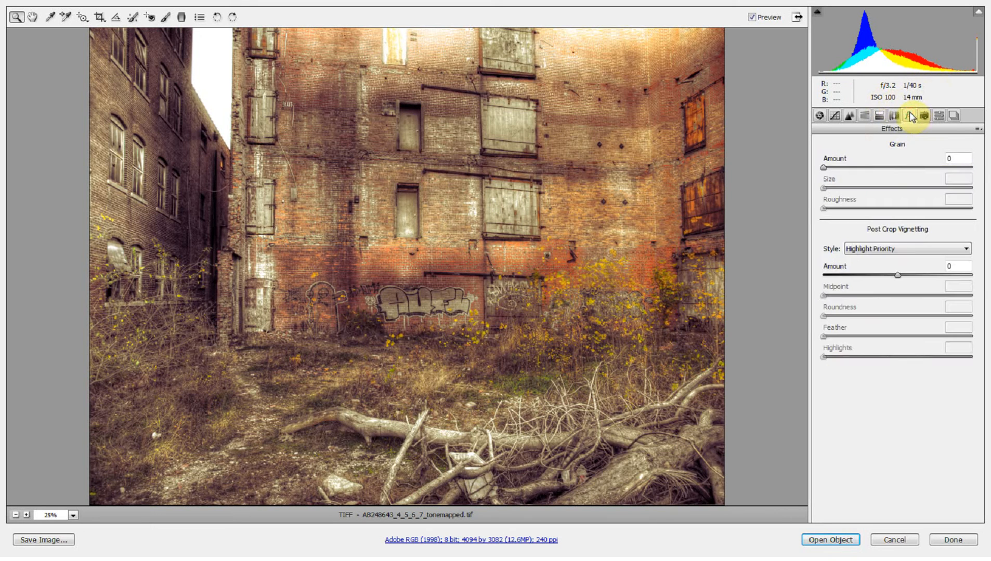
drag(825, 167, 956, 167)
click(647, 215)
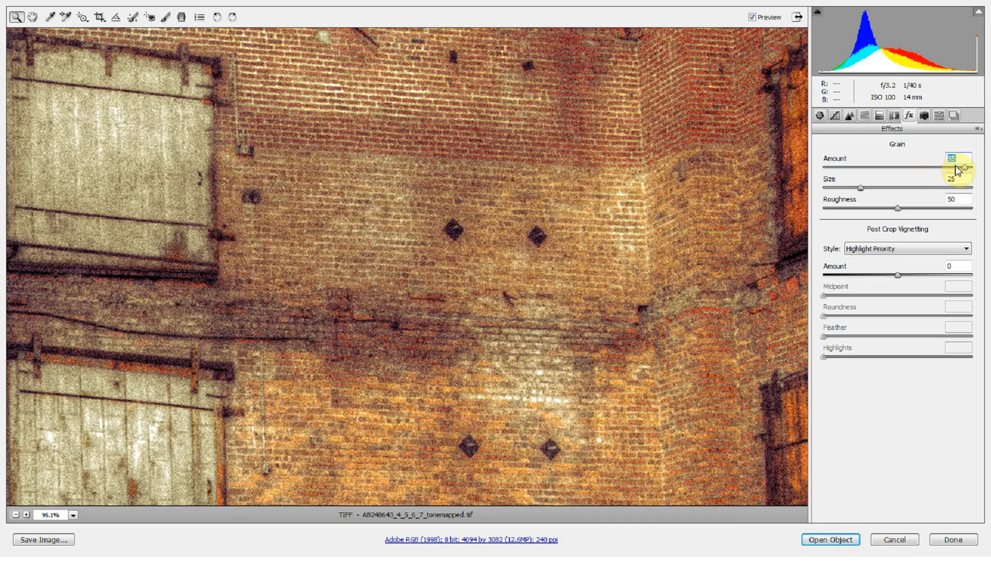
mouse_move(957, 170)
mouse_down()
mouse_move(920, 187)
mouse_move(939, 168)
mouse_up()
drag(860, 188, 937, 210)
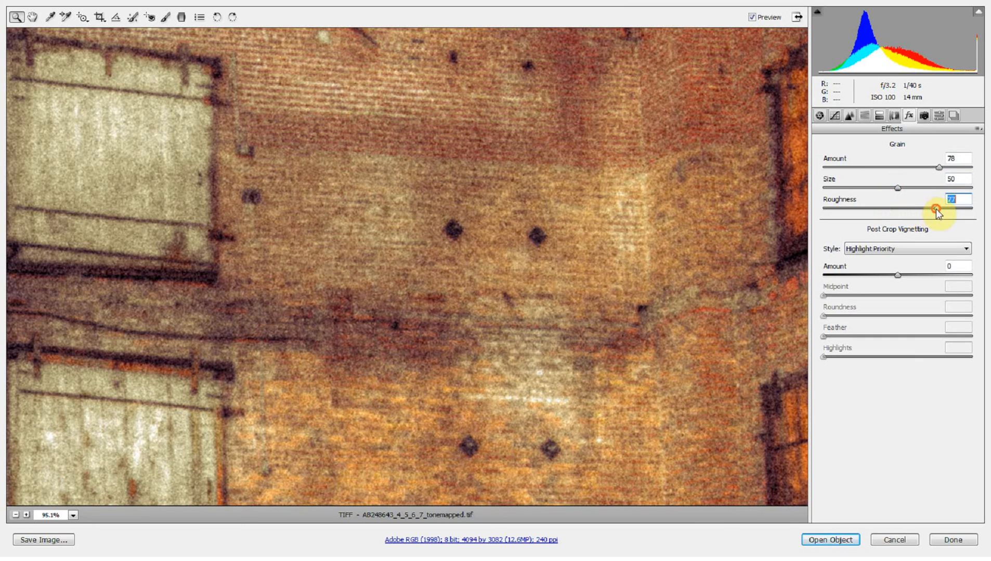
right_click(660, 165)
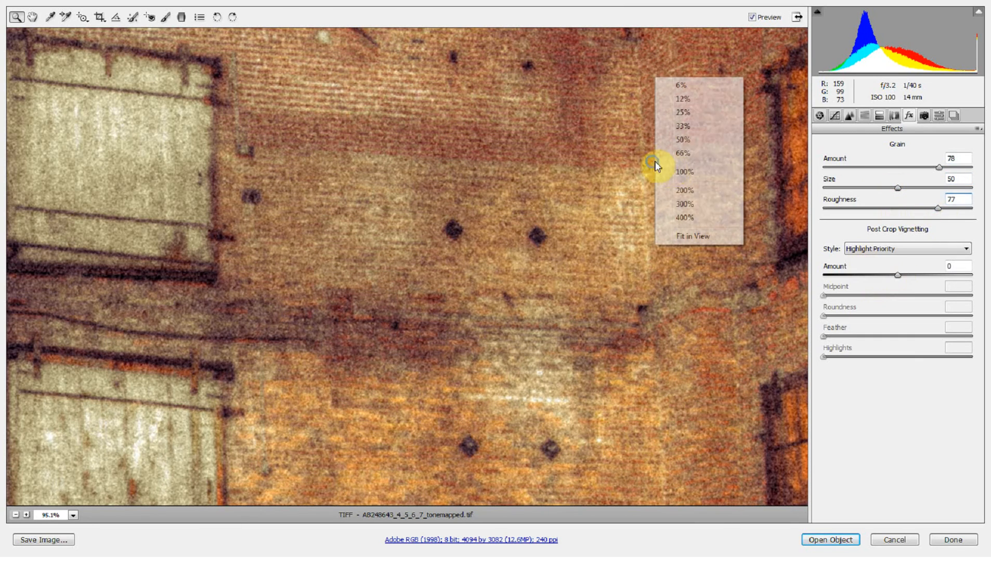
Step: View the photo at 25% and review its Vibrance and Saturation settings in the basic adjustments
click(681, 114)
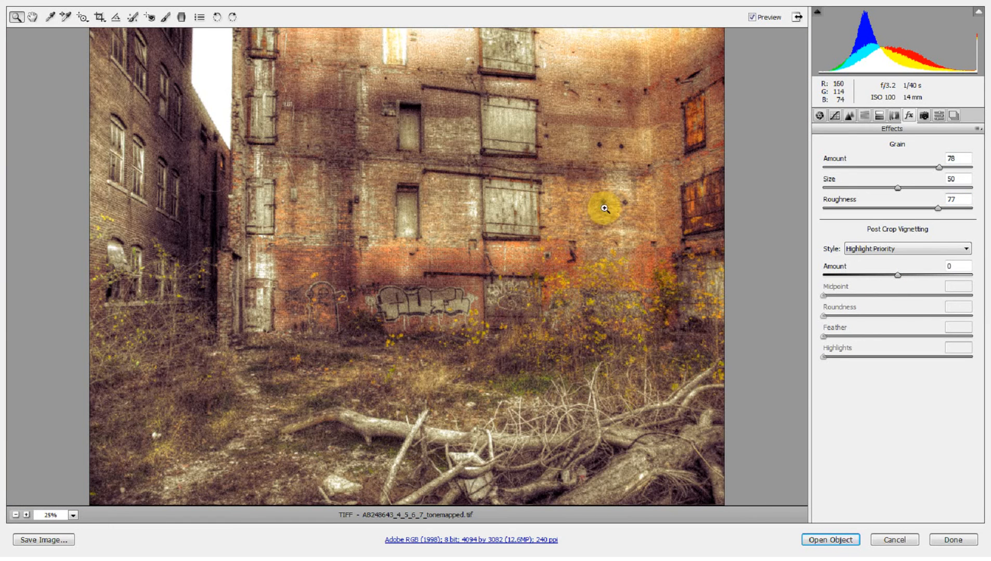
click(818, 116)
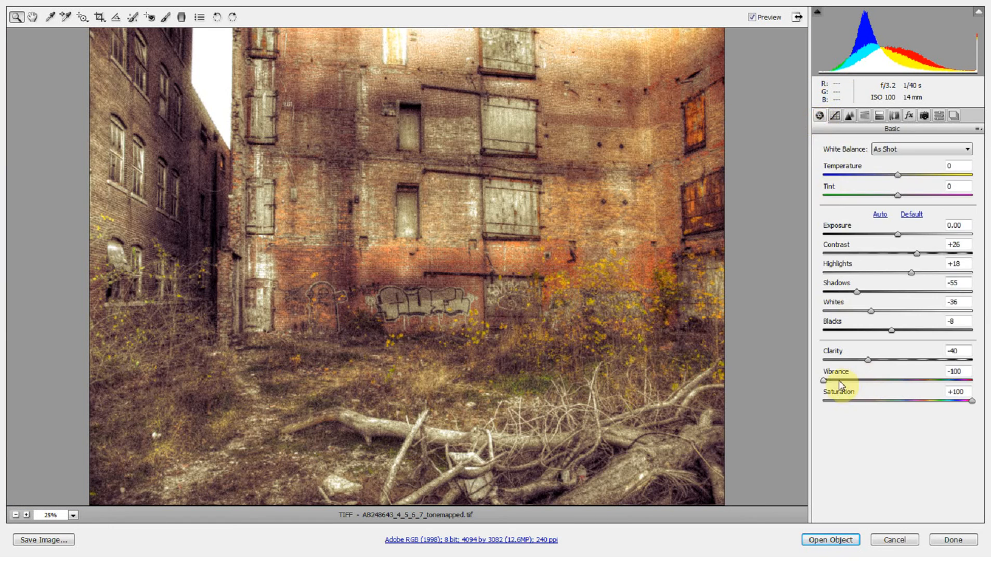
mouse_move(970, 401)
mouse_down()
mouse_move(883, 404)
mouse_move(972, 401)
mouse_up()
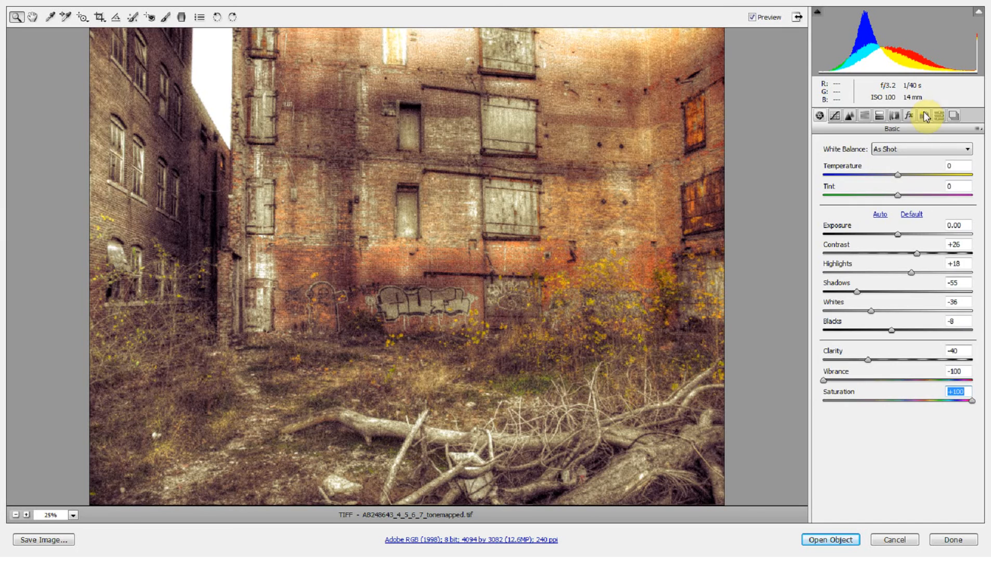
Step: Darken the photo's edges with a Highlight Priority post-crop vignette, setting Amount to -49 and Midpoint to 30
click(910, 116)
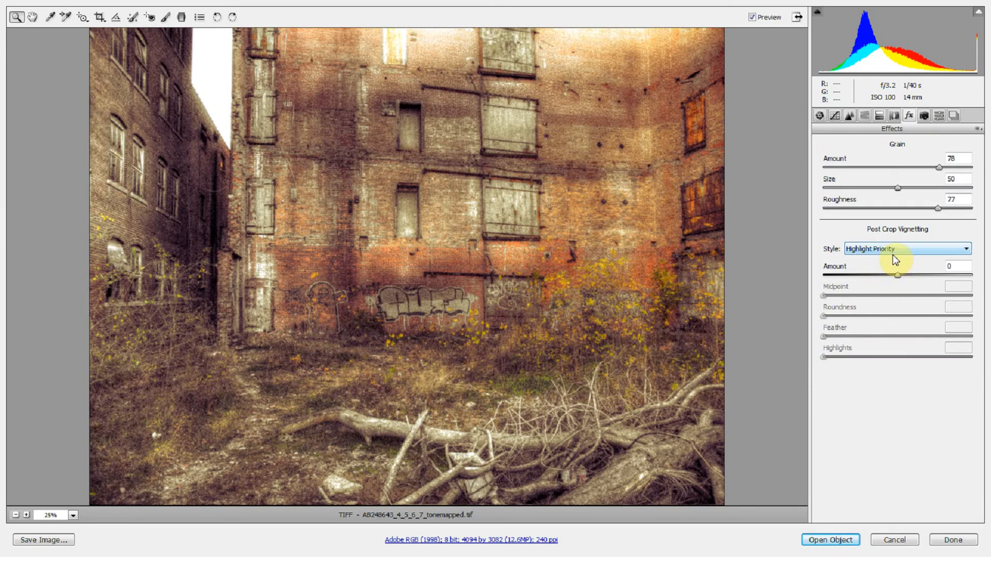
drag(898, 275, 889, 301)
alt+click(899, 296)
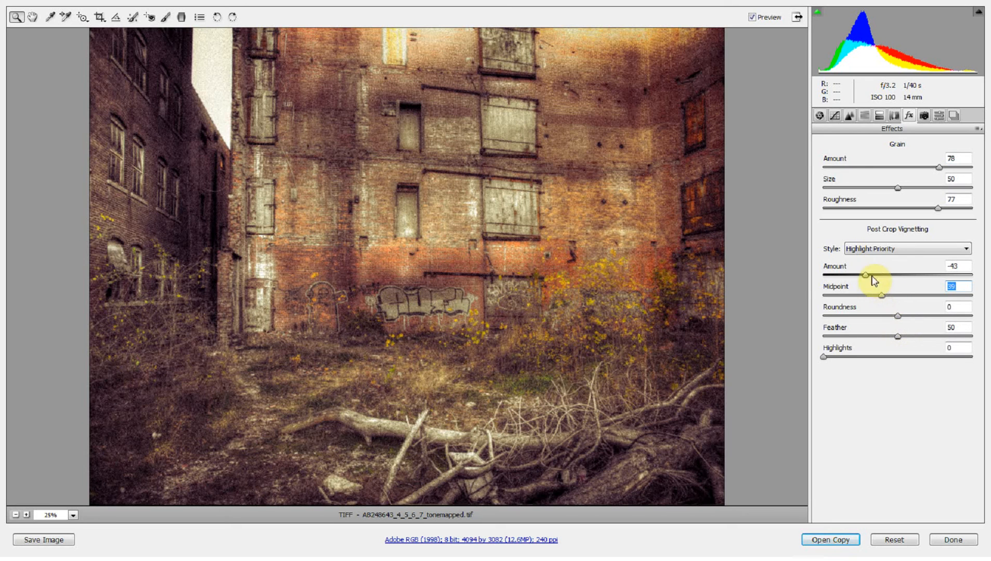
drag(866, 276, 872, 306)
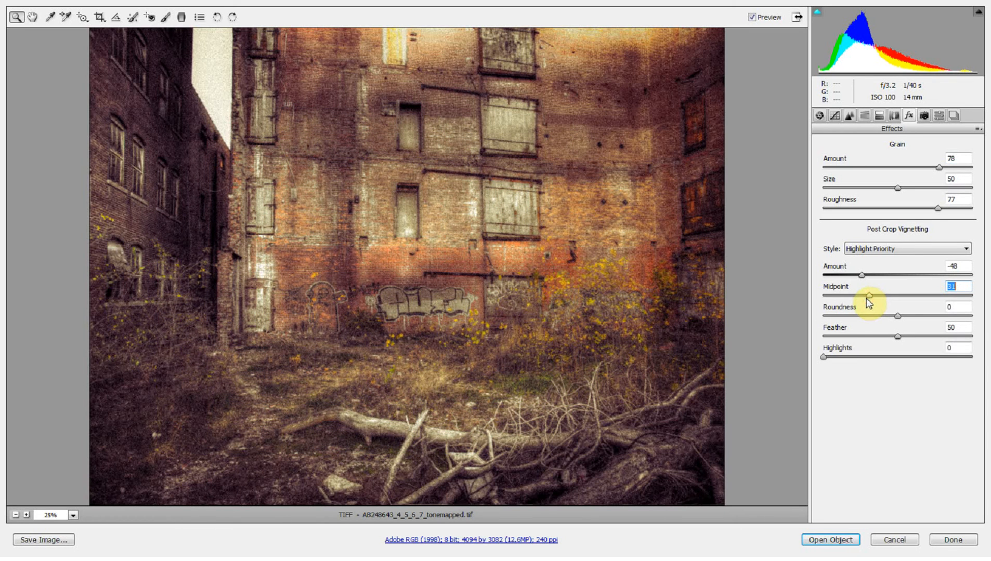
drag(862, 275, 868, 296)
click(869, 295)
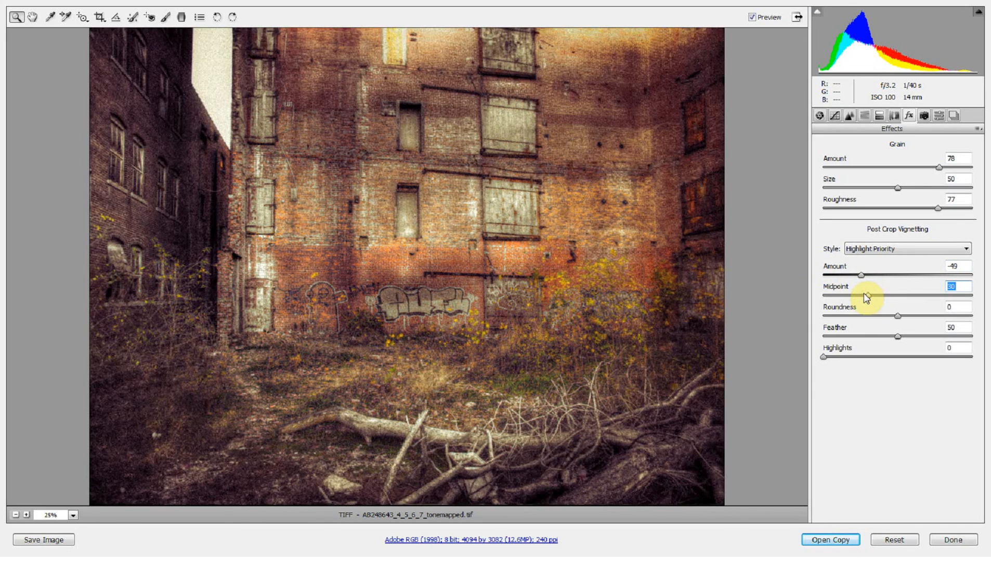
Step: Shape the post-crop vignette with Roundness -59, Feather 50 and Highlights 48
drag(899, 317, 823, 337)
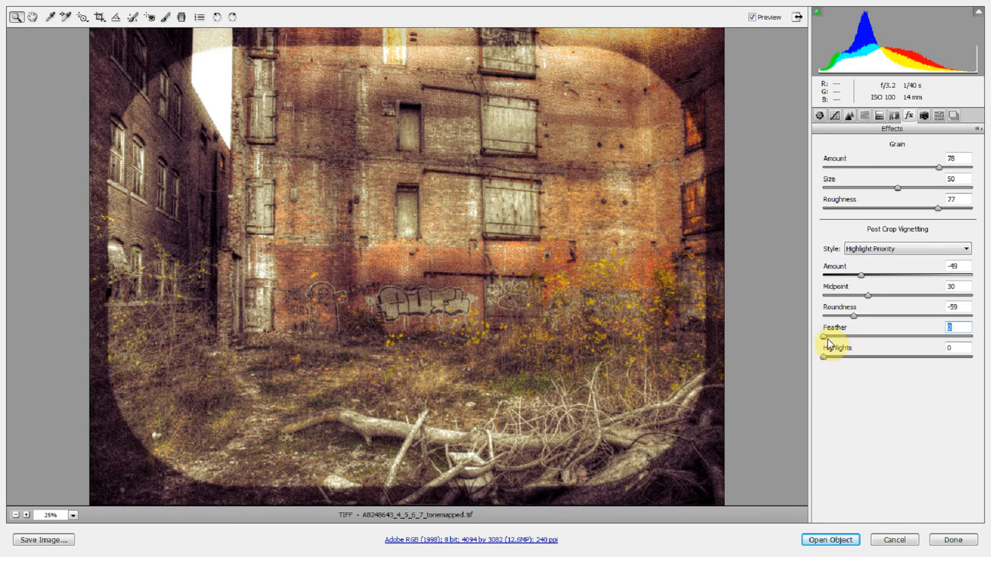
drag(823, 341, 895, 336)
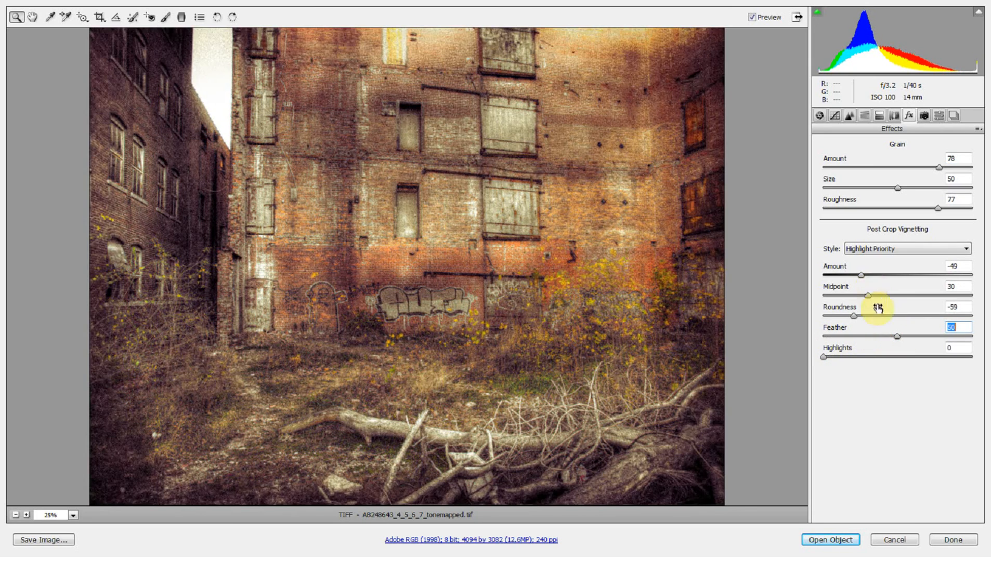
drag(826, 357, 901, 358)
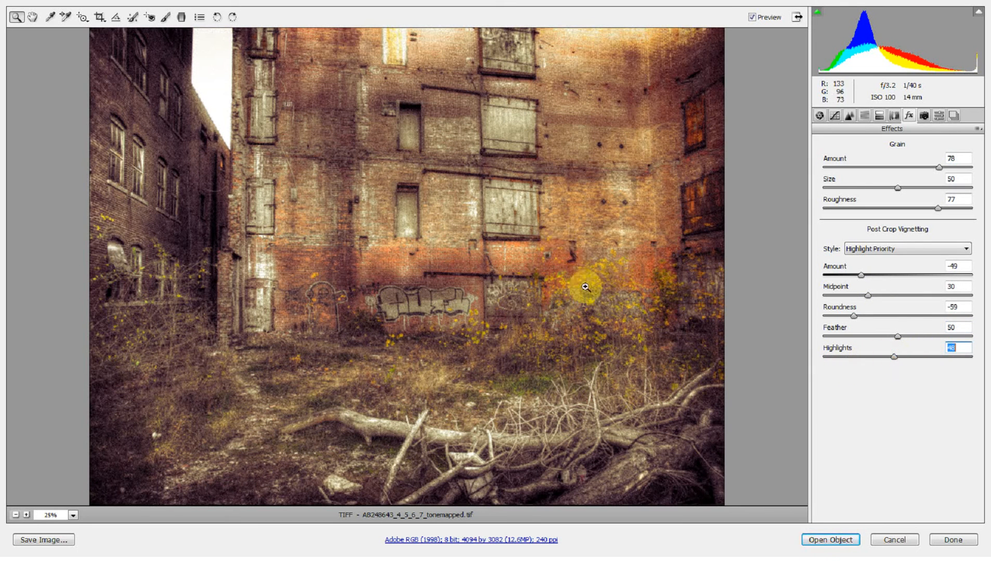
Step: Open the developed photo in Photoshop as a smart object, and bring up the Color Wheel.psd document
click(939, 115)
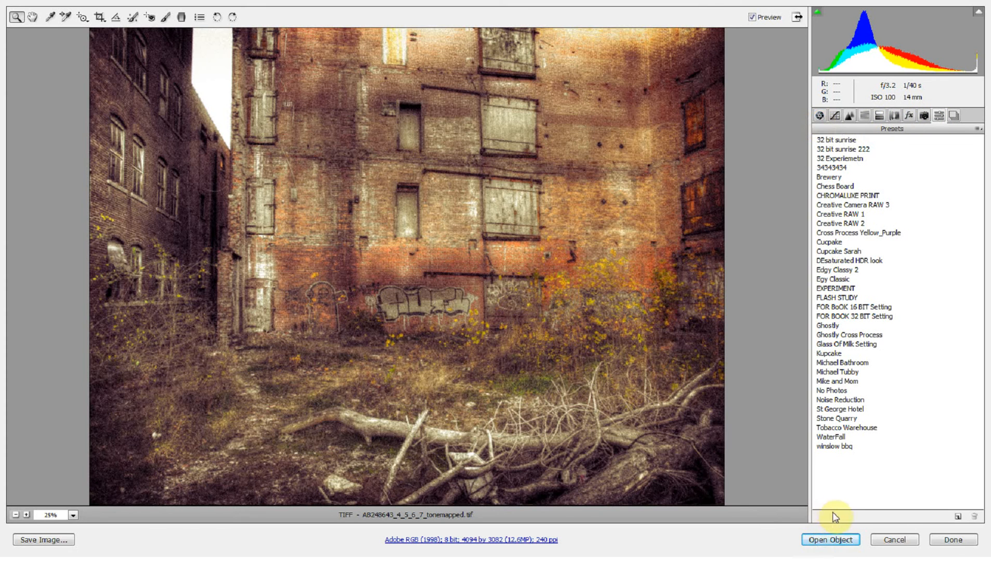
click(827, 539)
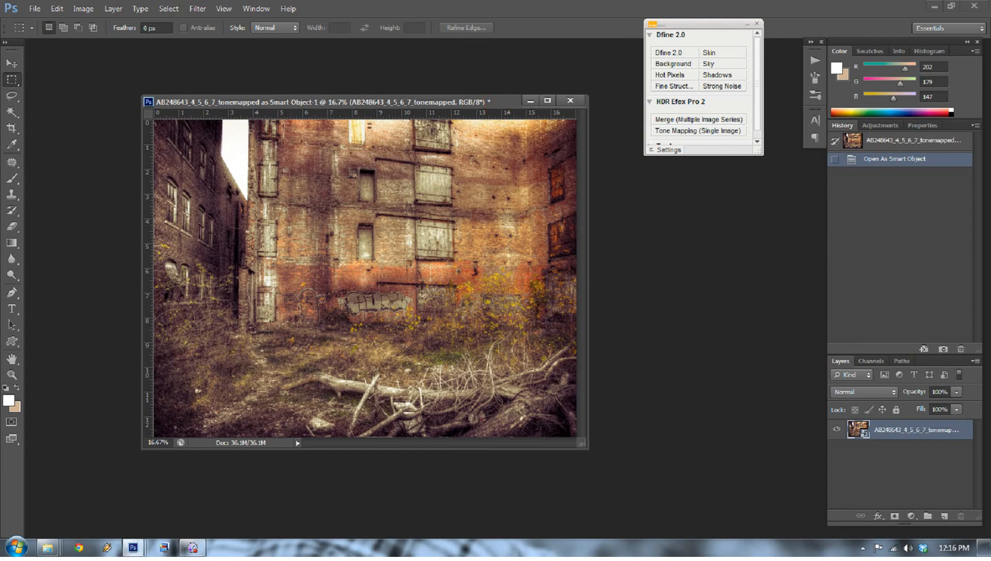
drag(990, 26, 452, 44)
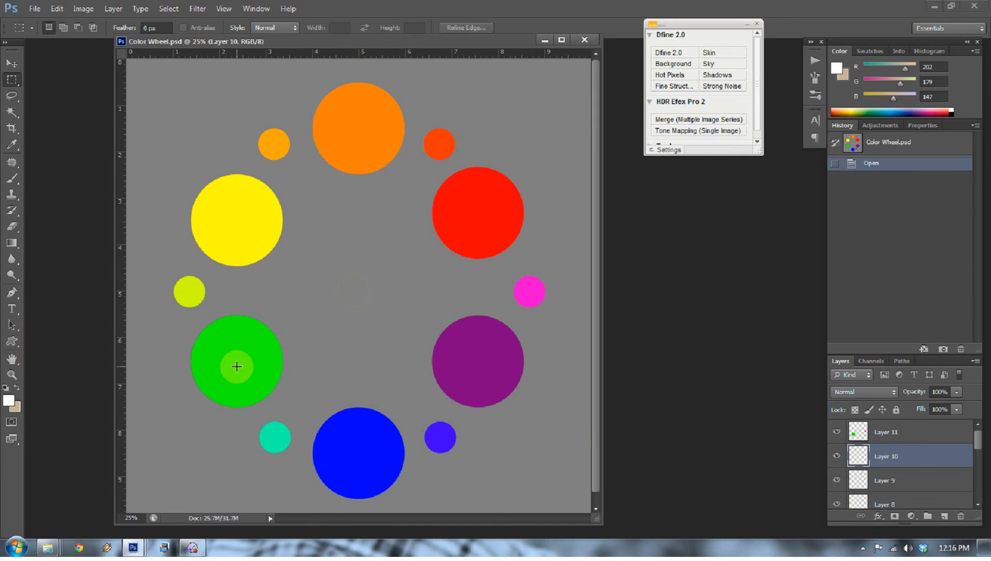
Step: Draw six lines with a black fill using the Line tool, connecting each pair of opposite colors across the color wheel
click(12, 342)
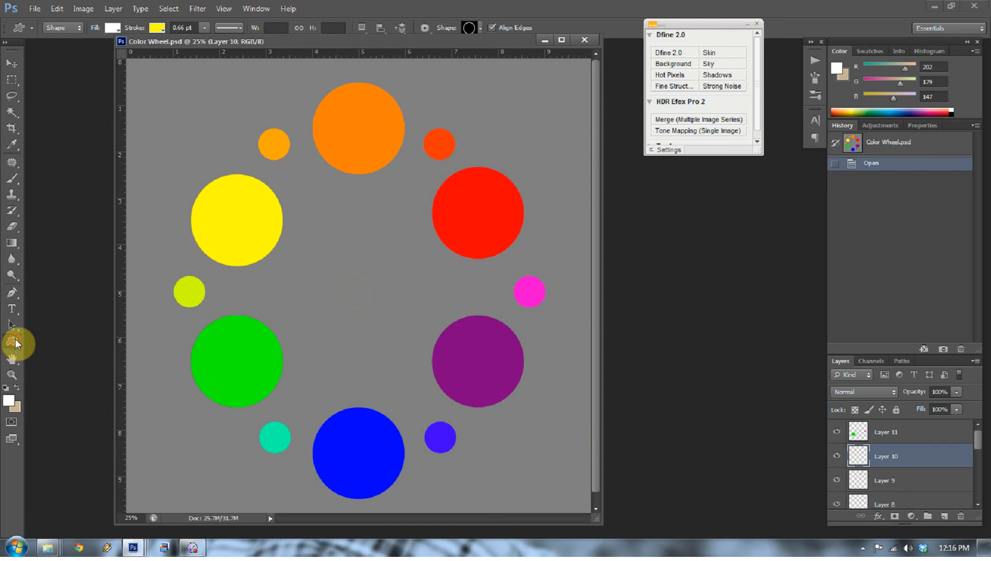
click(72, 385)
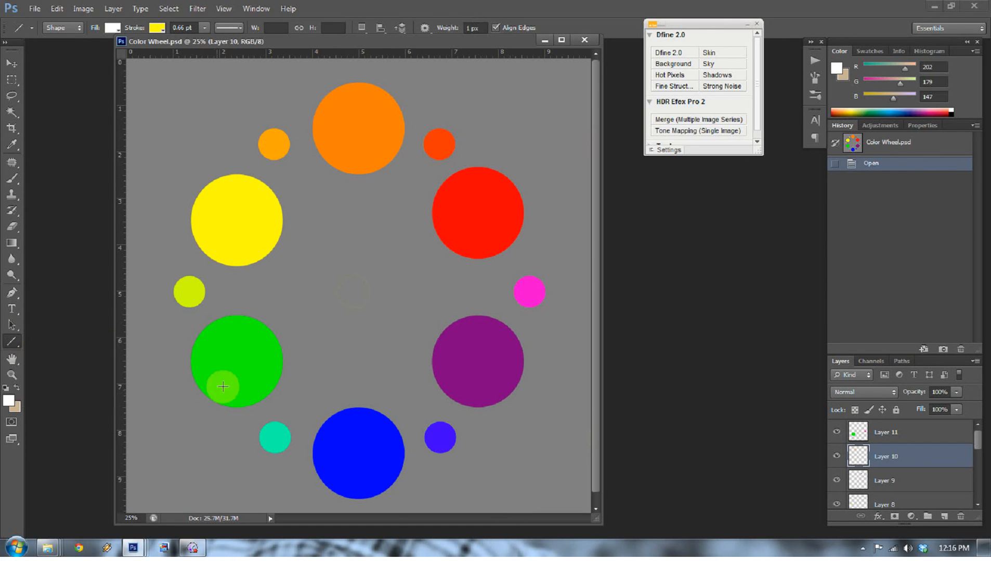
click(9, 401)
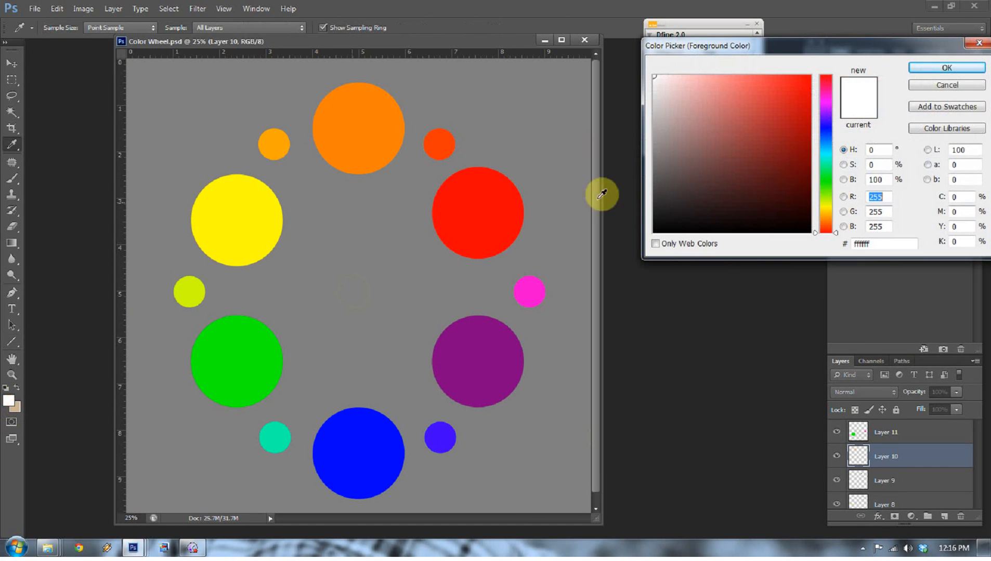
click(806, 174)
click(946, 68)
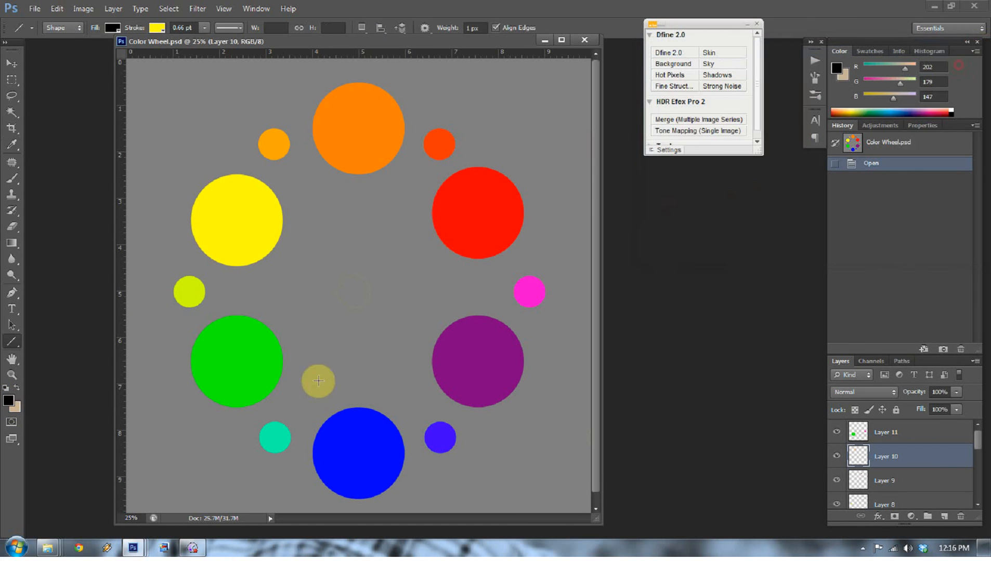
drag(244, 378, 477, 211)
drag(477, 360, 257, 225)
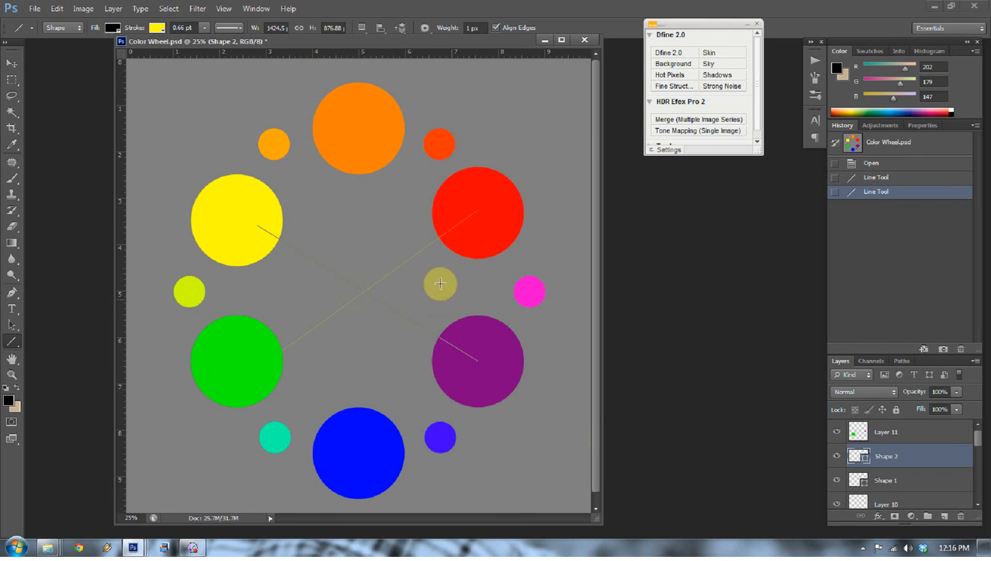
drag(358, 136, 361, 452)
drag(440, 439, 276, 145)
drag(439, 146, 275, 438)
drag(193, 289, 530, 290)
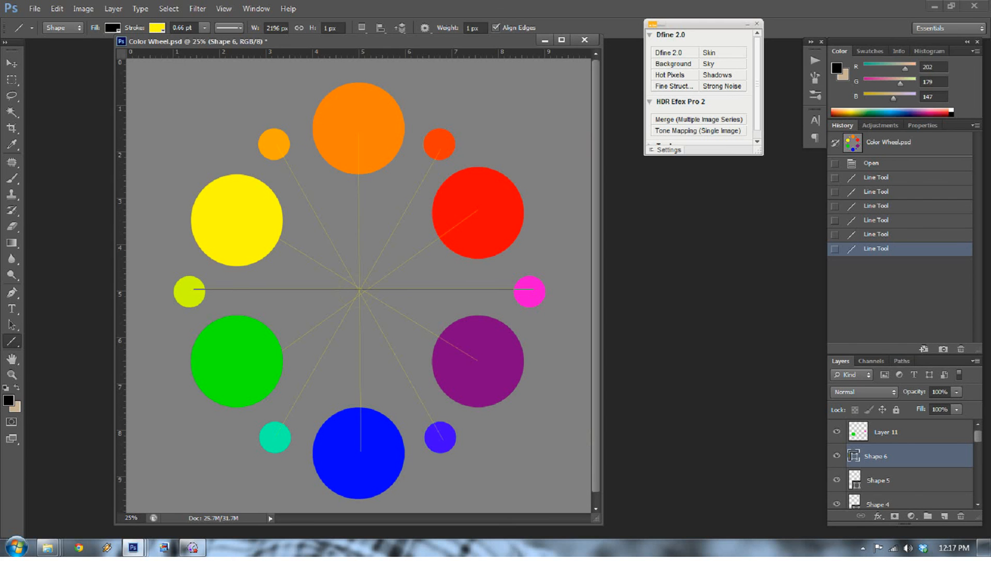
Step: Close the Color Wheel.psd document without saving the drawn lines
click(561, 41)
click(973, 6)
click(494, 211)
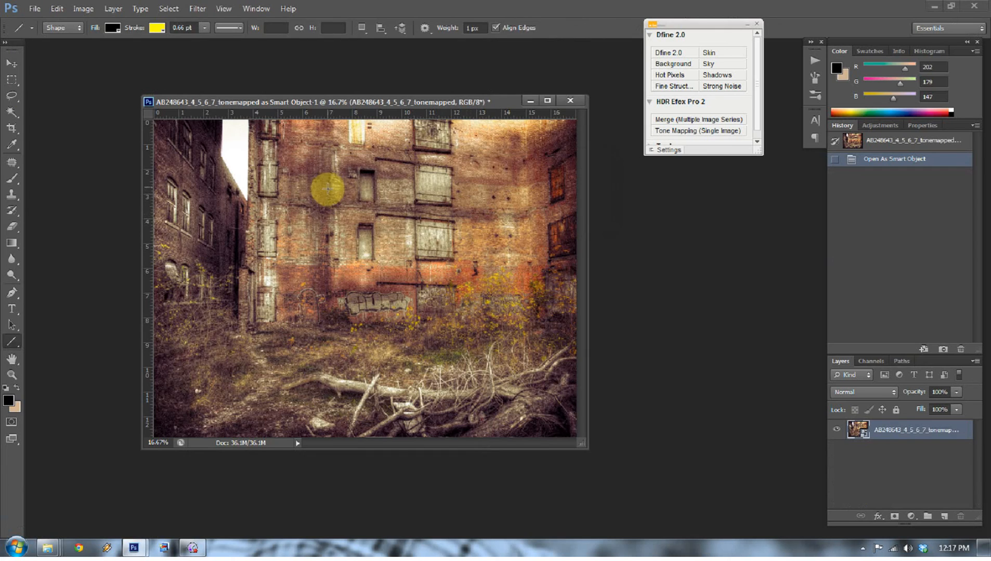
Step: Enlarge the building photo to fit the screen, reopen its smart object in Camera Raw and toggle the preview to compare the basic adjustments
right_click(348, 207)
click(370, 212)
drag(460, 55, 345, 51)
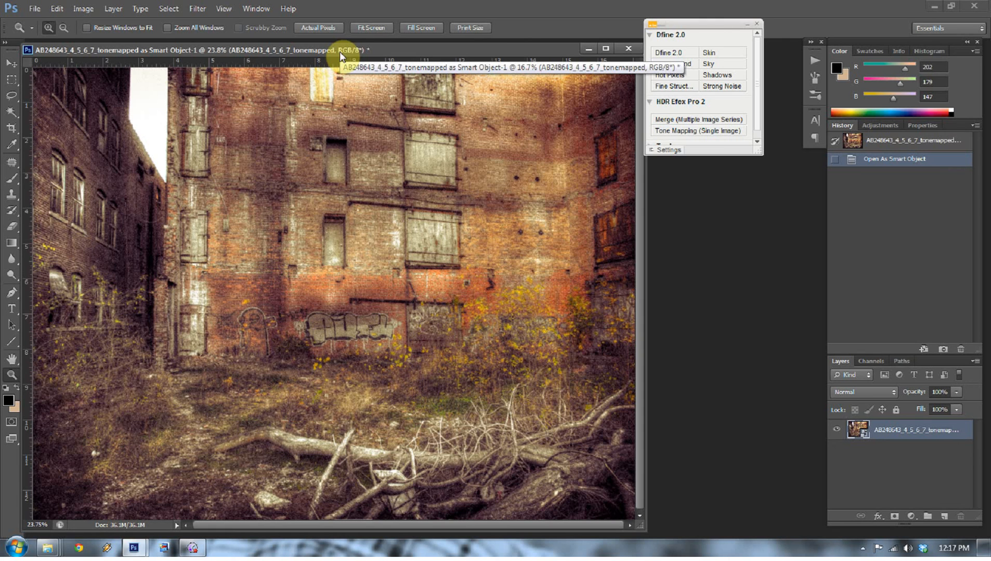
double_click(864, 438)
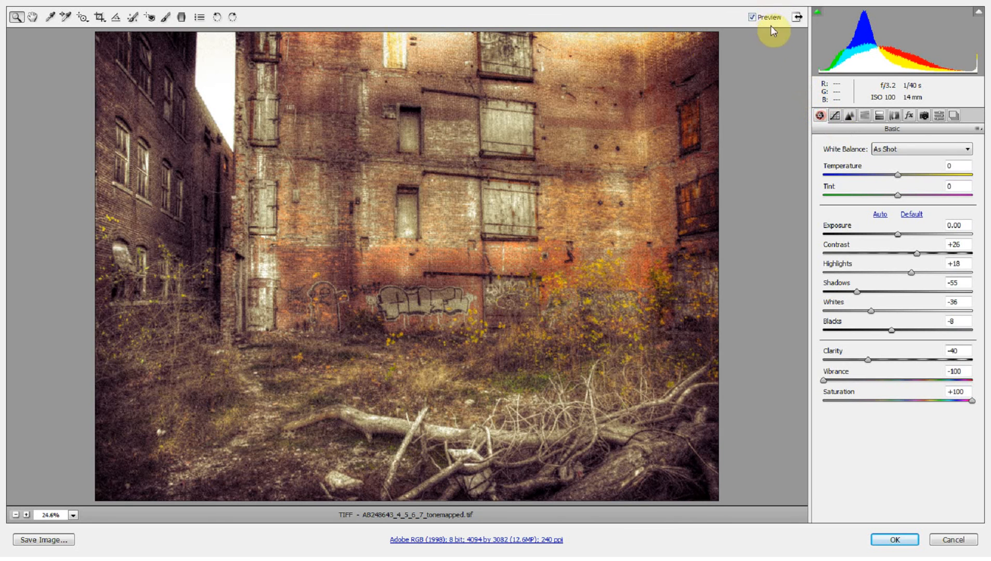
click(755, 19)
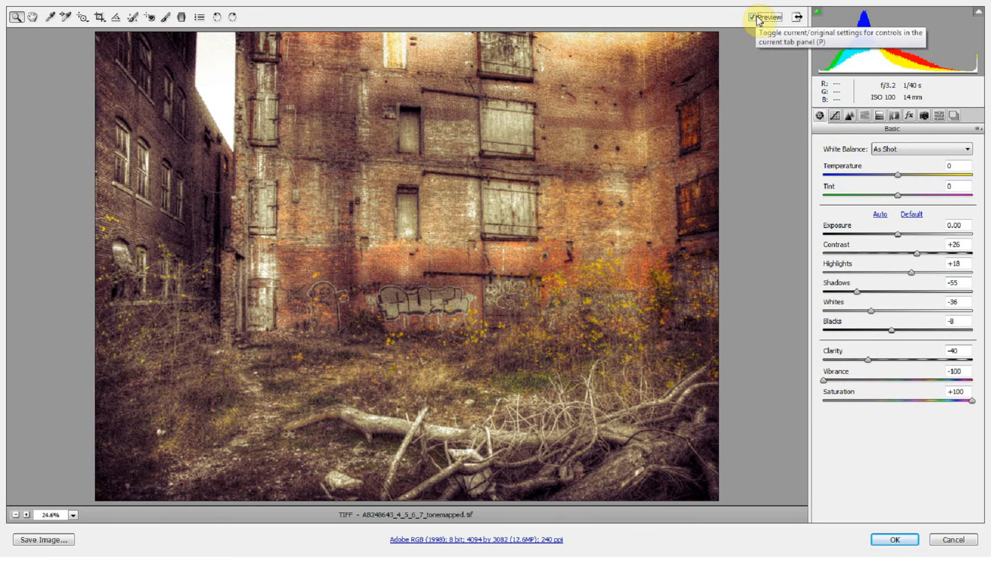
click(754, 17)
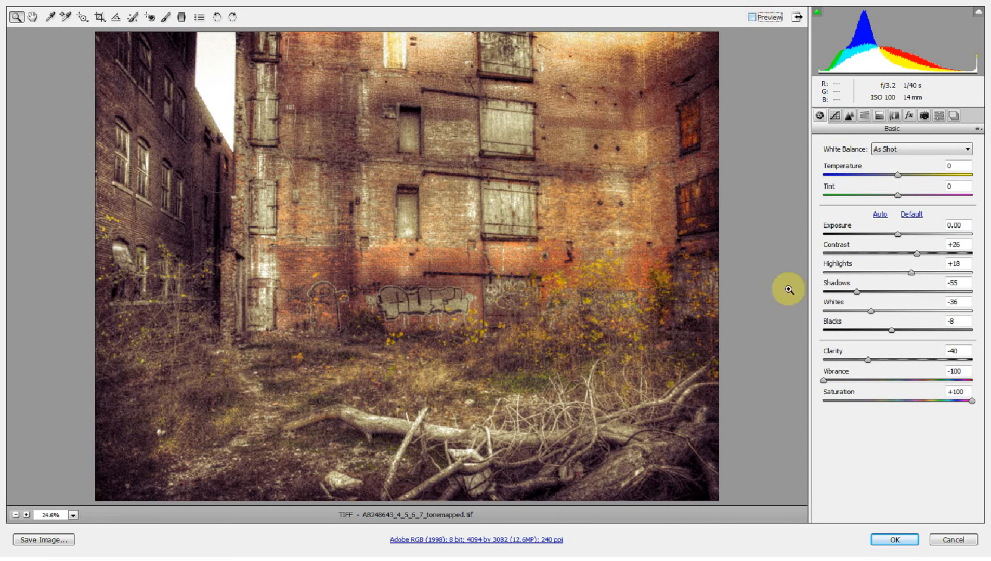